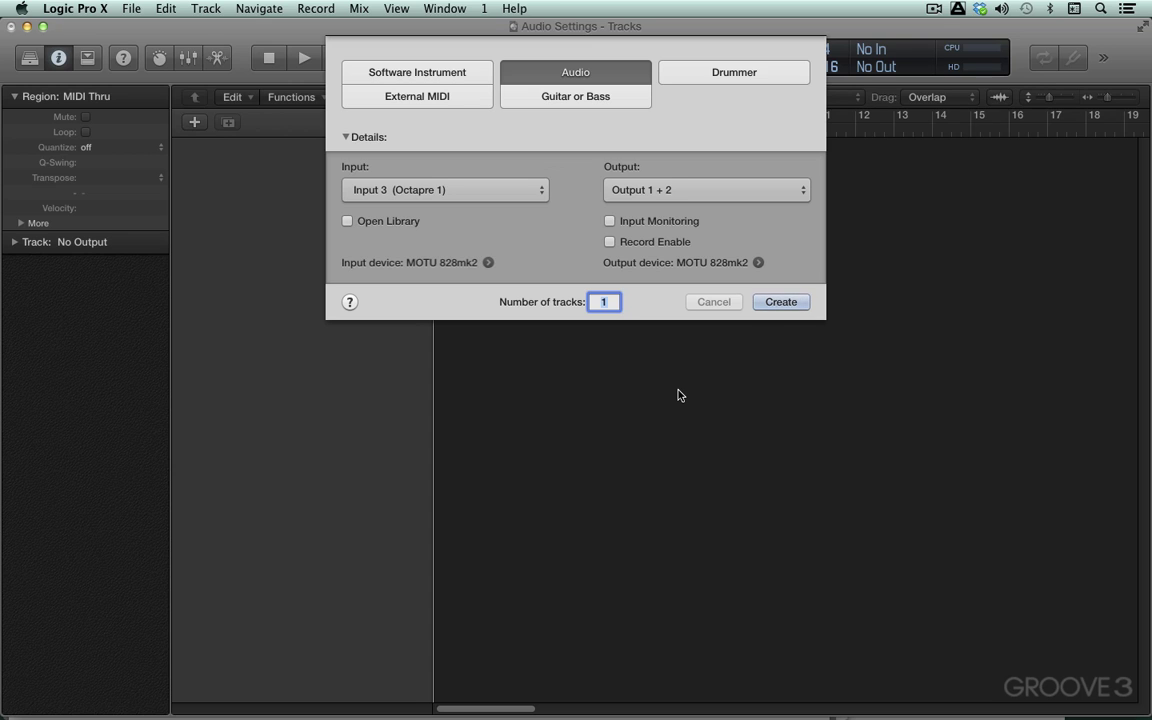
Create audio track Audio 1 with Input 3 (Octapre 1) and Output 1 + 2, then show the Mixer
{"action": "left_click", "coordinate": [786, 301]}
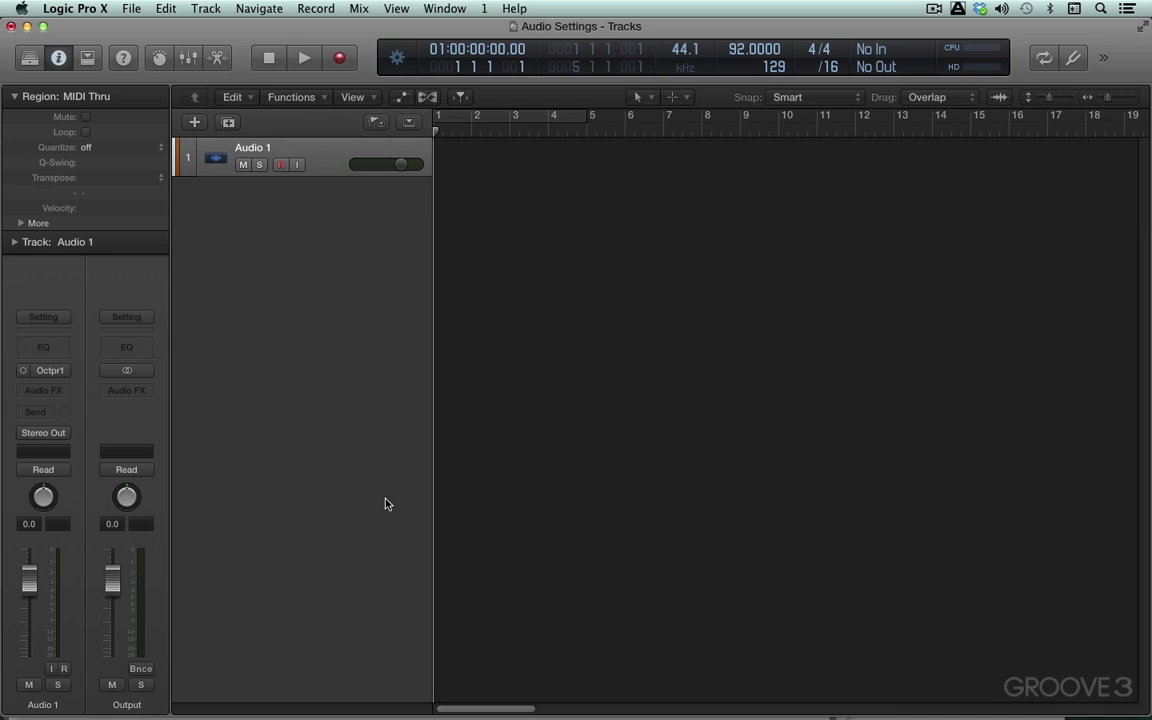
{"action": "key", "text": "x"}
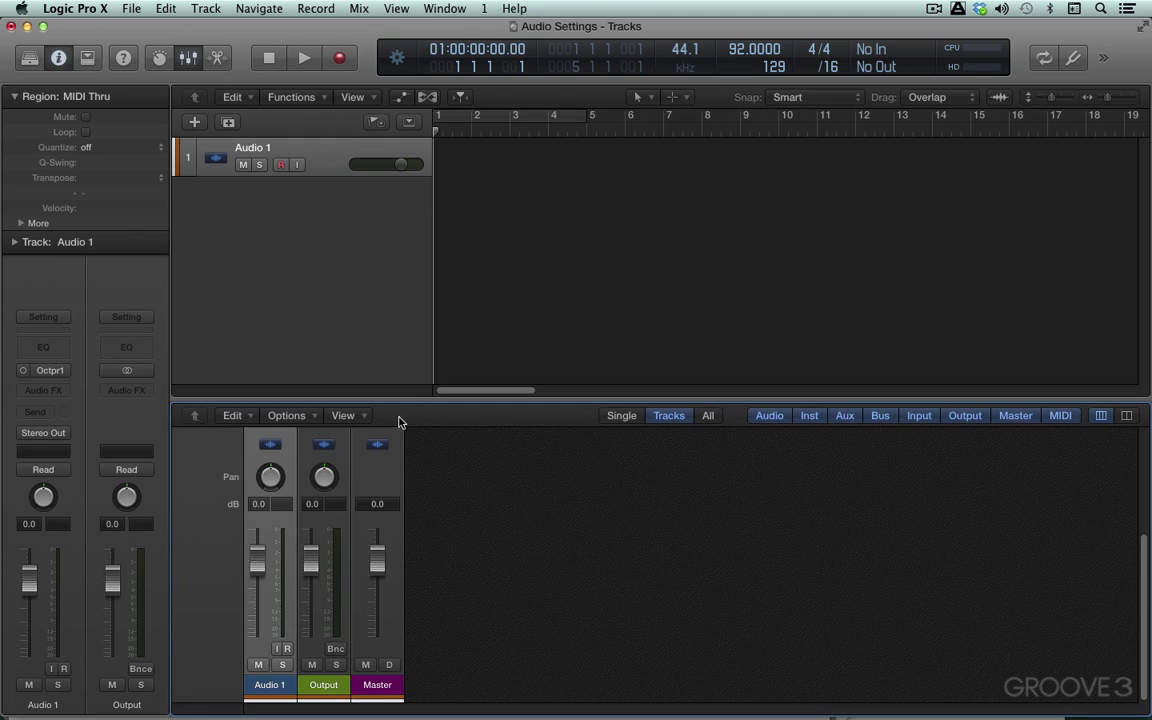
{"action": "left_click_drag", "start_coordinate": [417, 366], "coordinate": [406, 306]}
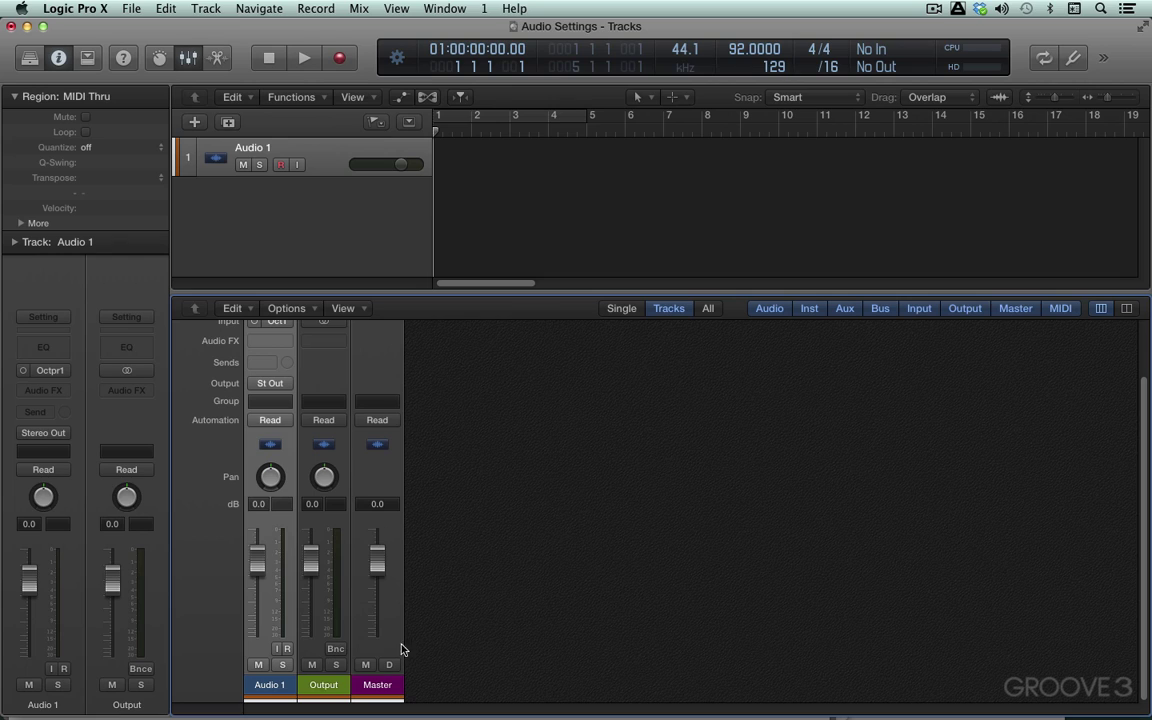
{"action": "key", "text": "x"}
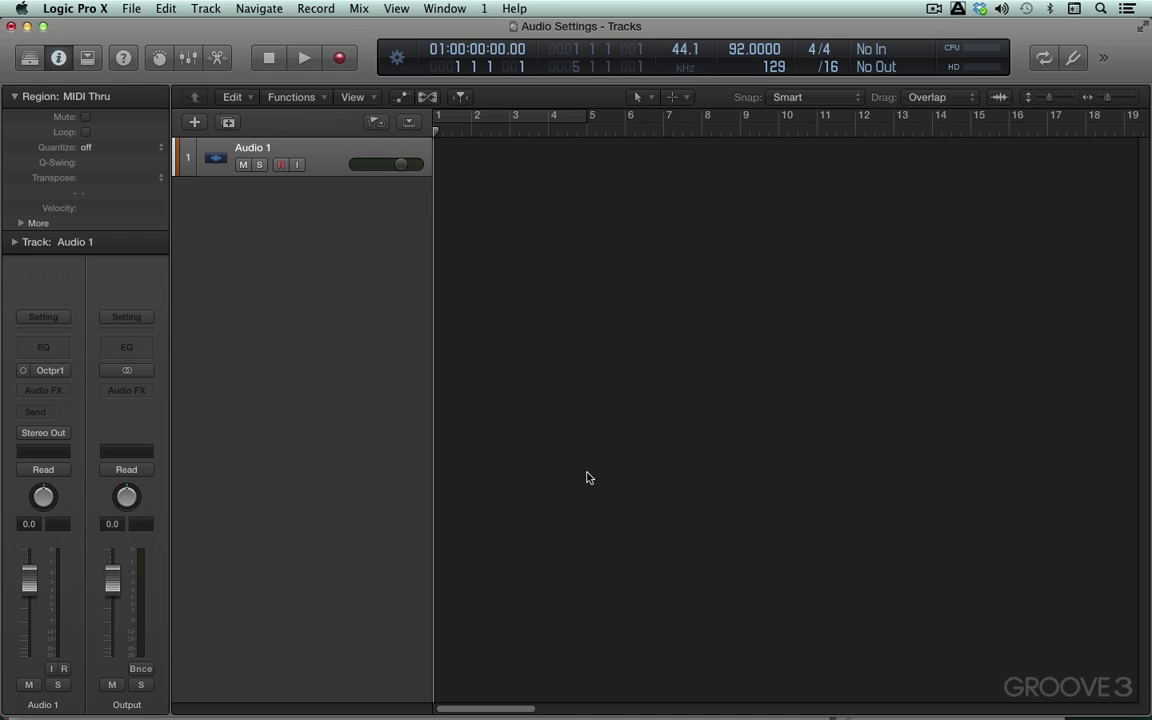
{"action": "left_click", "coordinate": [452, 9]}
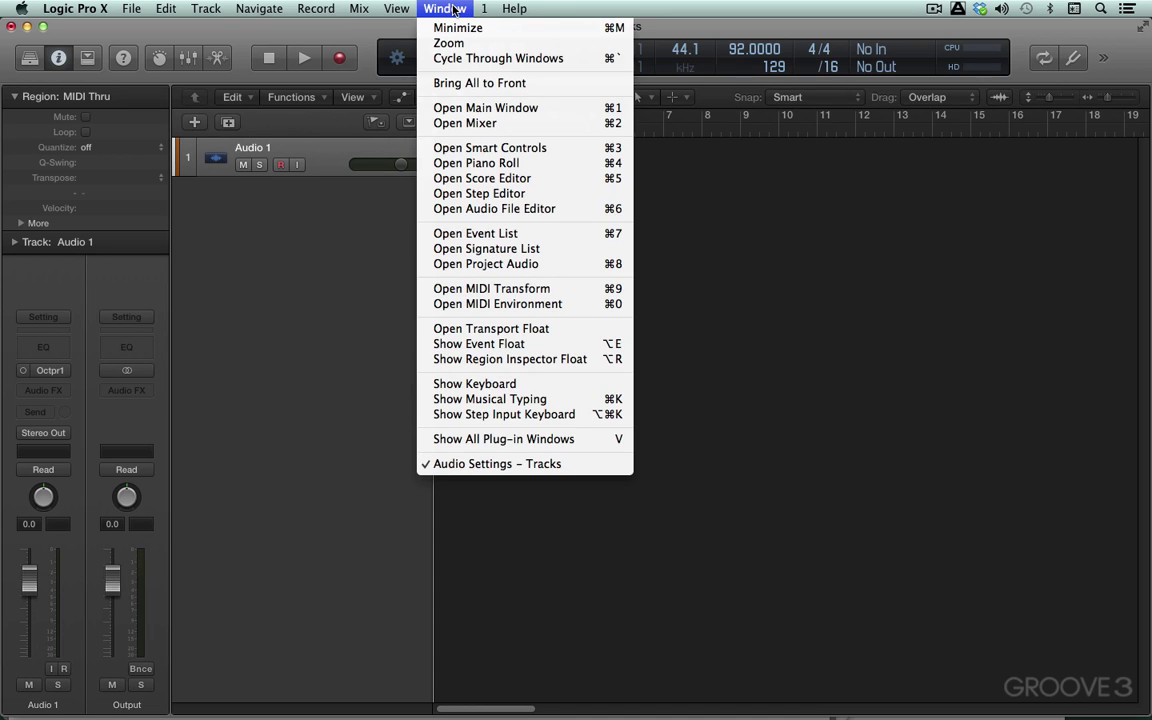
Open the MIDI Environment on its Mixer layer and move the window down and left
{"action": "left_click", "coordinate": [515, 304]}
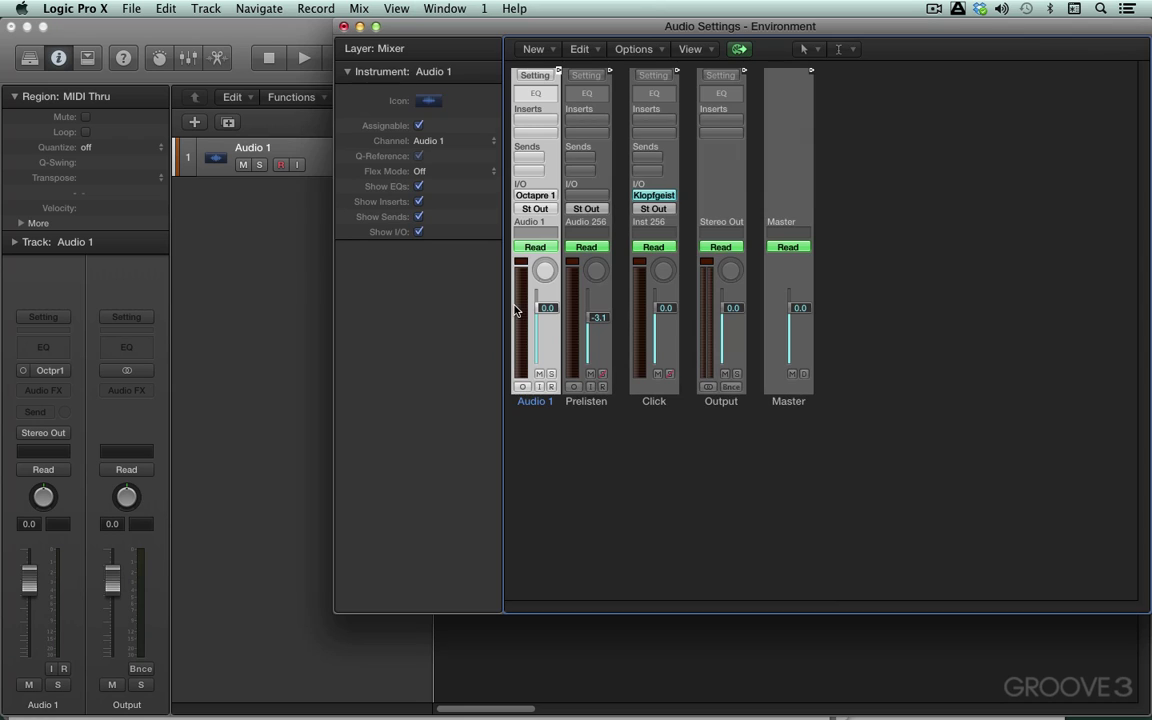
{"action": "left_click", "coordinate": [443, 49]}
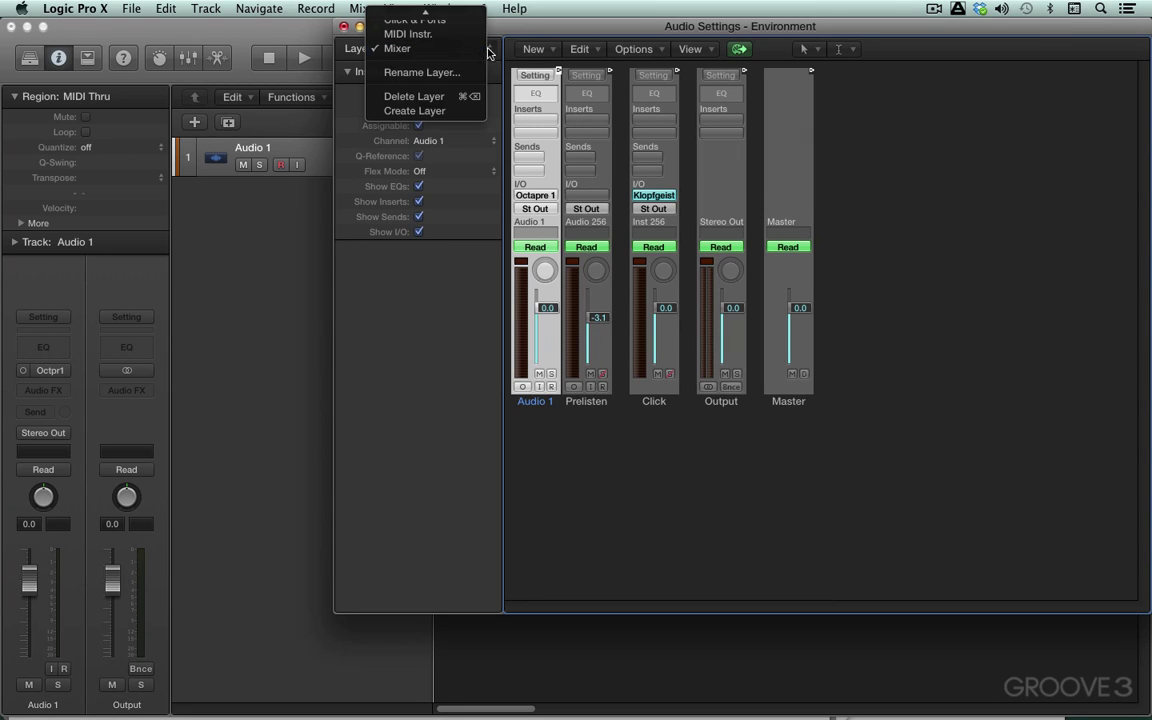
{"action": "left_click", "coordinate": [411, 73]}
{"action": "left_click_drag", "start_coordinate": [447, 25], "coordinate": [414, 55]}
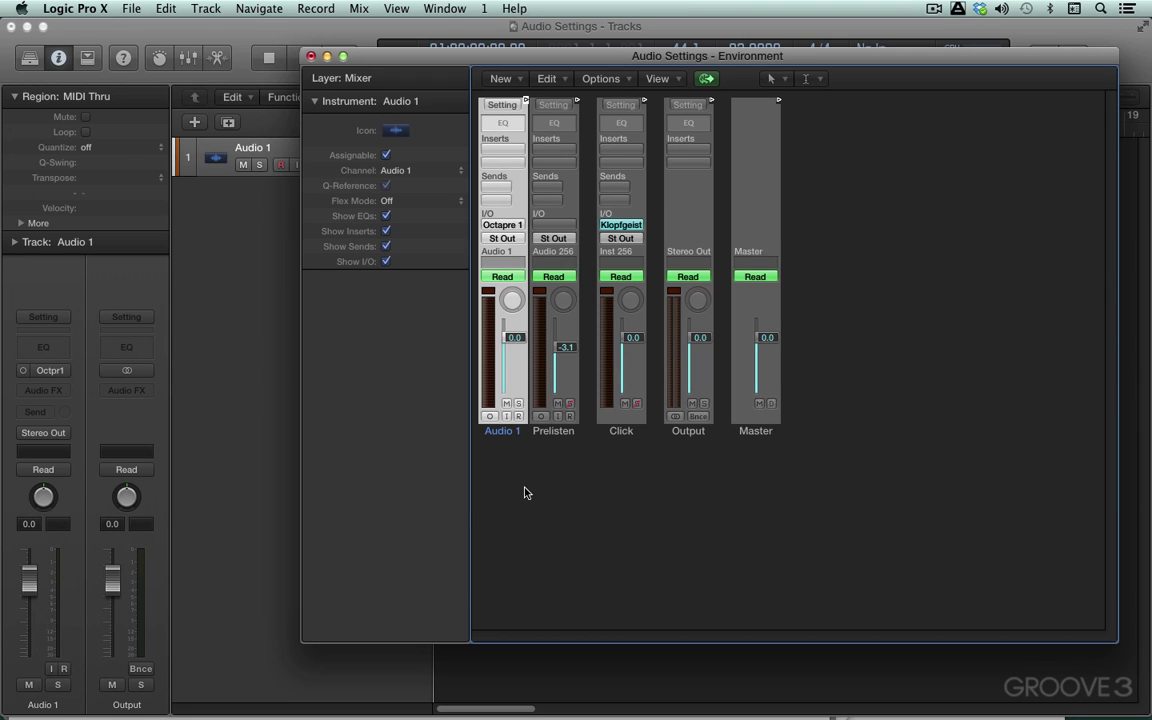
{"action": "left_click", "coordinate": [131, 8]}
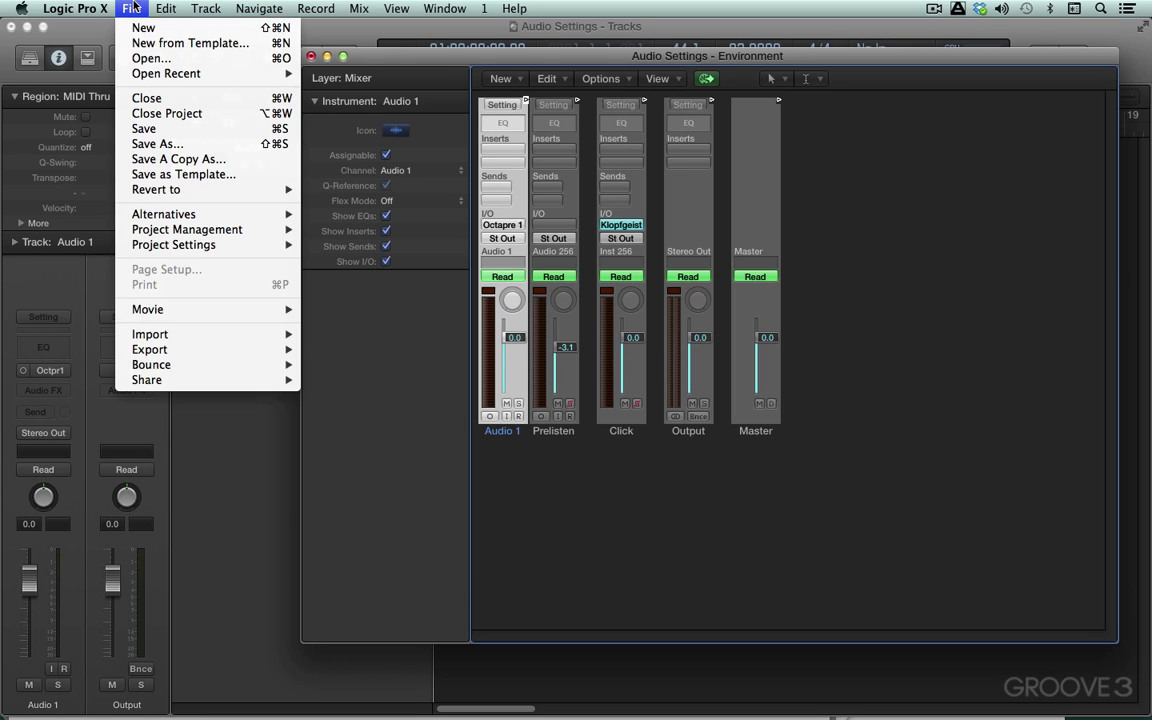
Show the Audio project settings lower on screen and deselect the Audio 1 strip in the Environment
{"action": "mouse_move", "coordinate": [145, 246]}
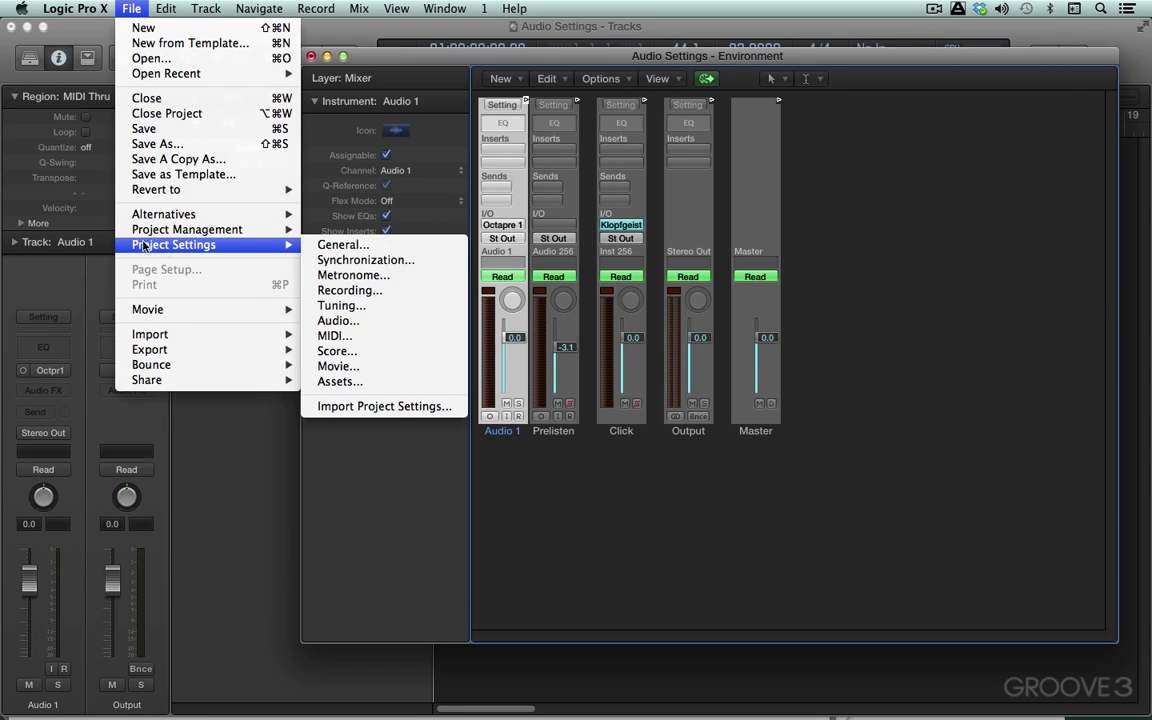
{"action": "left_click", "coordinate": [352, 320]}
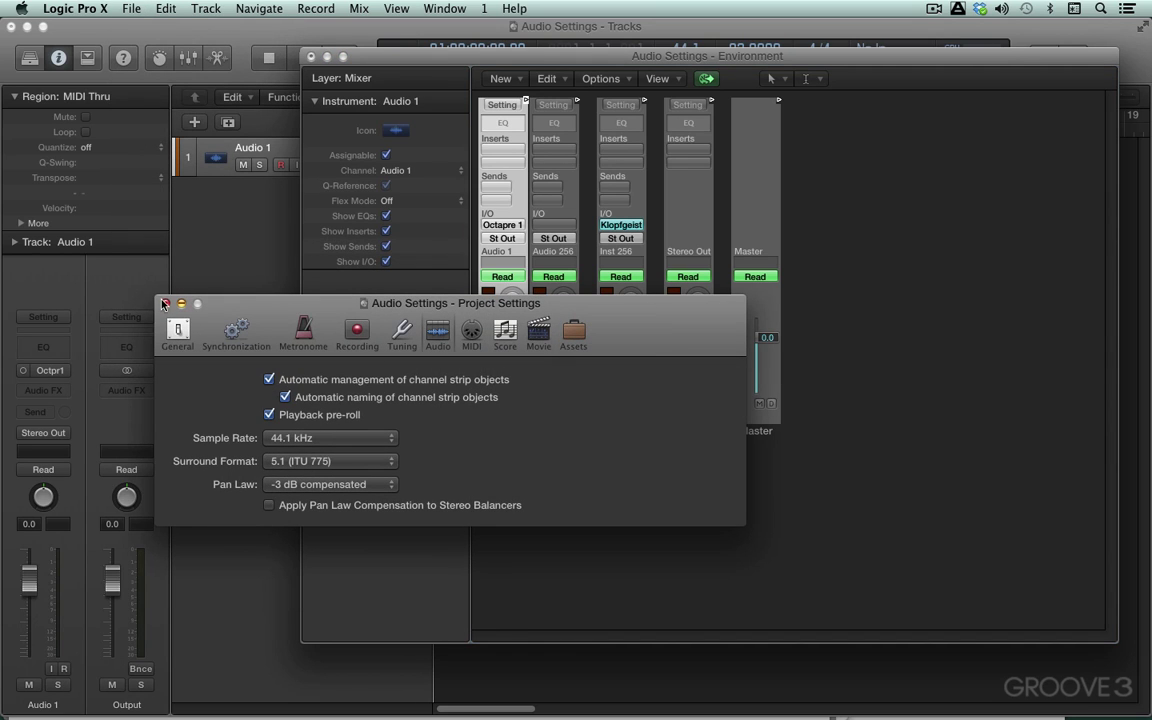
{"action": "left_click_drag", "start_coordinate": [202, 306], "coordinate": [186, 487]}
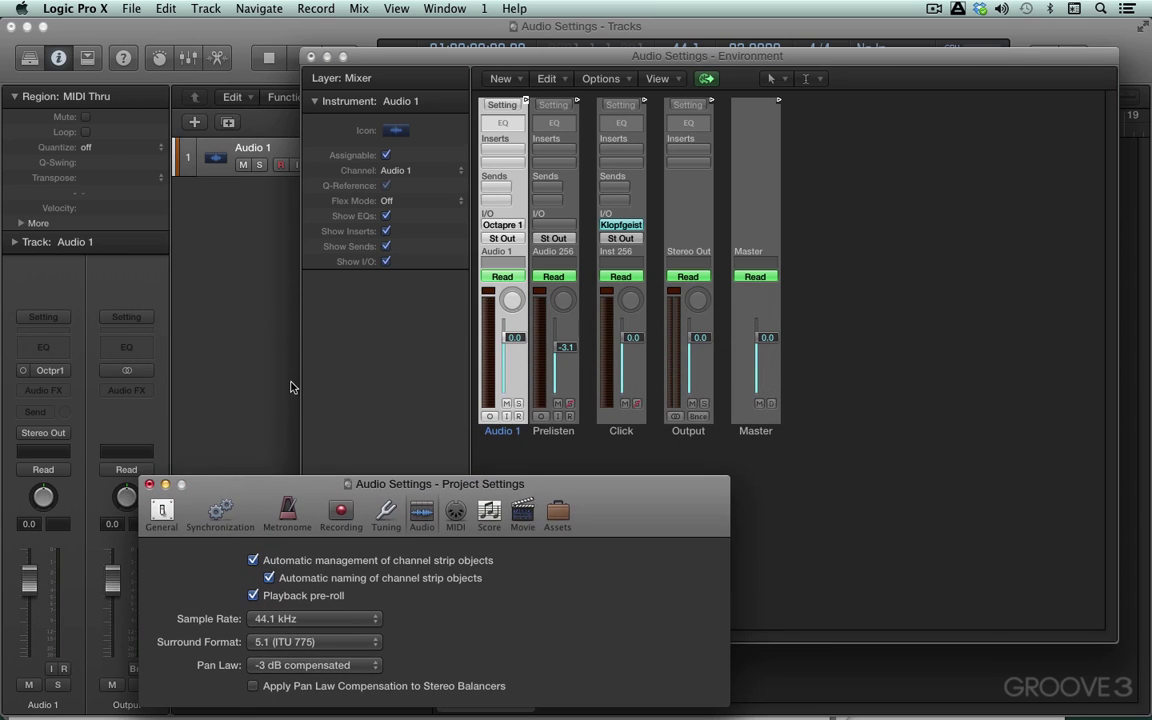
{"action": "left_click", "coordinate": [506, 78]}
{"action": "mouse_move", "coordinate": [600, 442]}
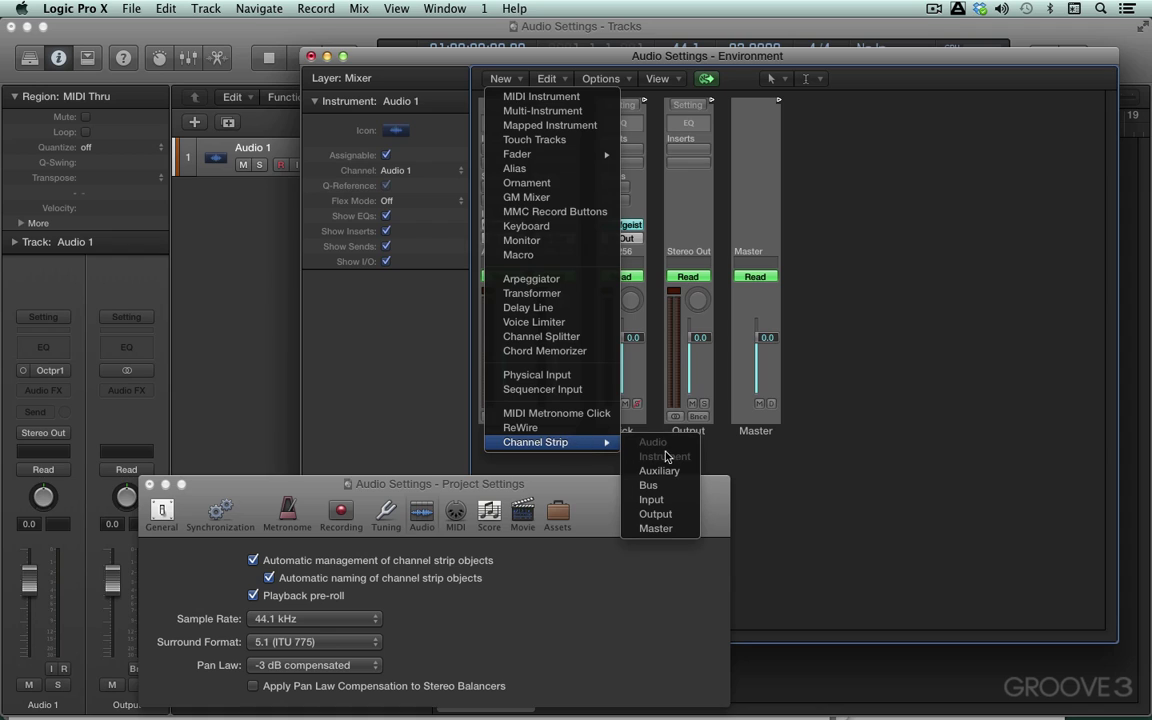
{"action": "left_click", "coordinate": [895, 421]}
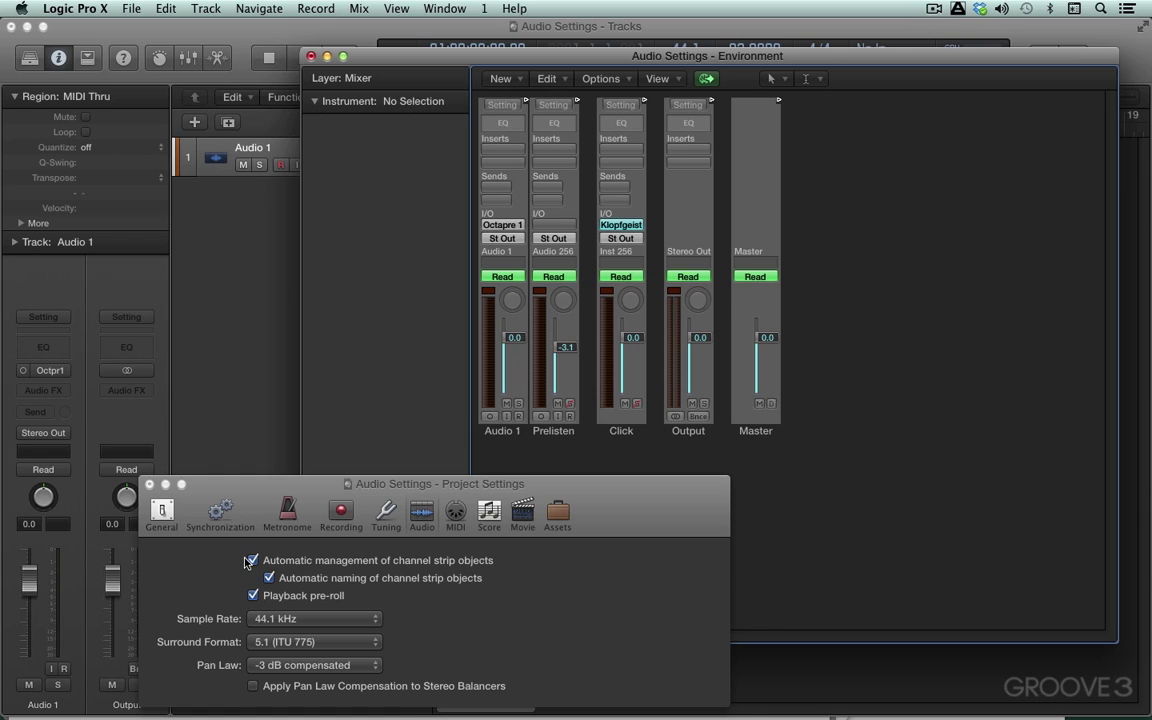
Leave automatic channel strip object management and naming both enabled, then close Project Settings
{"action": "left_click", "coordinate": [230, 508]}
{"action": "left_click", "coordinate": [258, 561]}
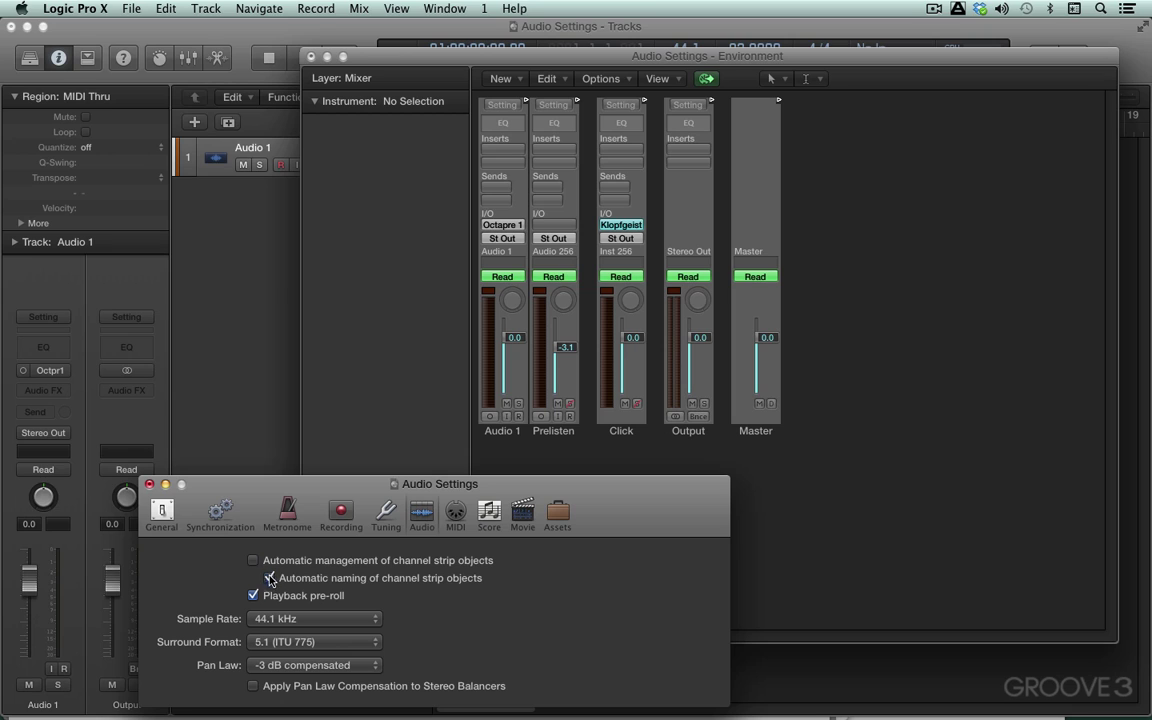
{"action": "left_click", "coordinate": [500, 78]}
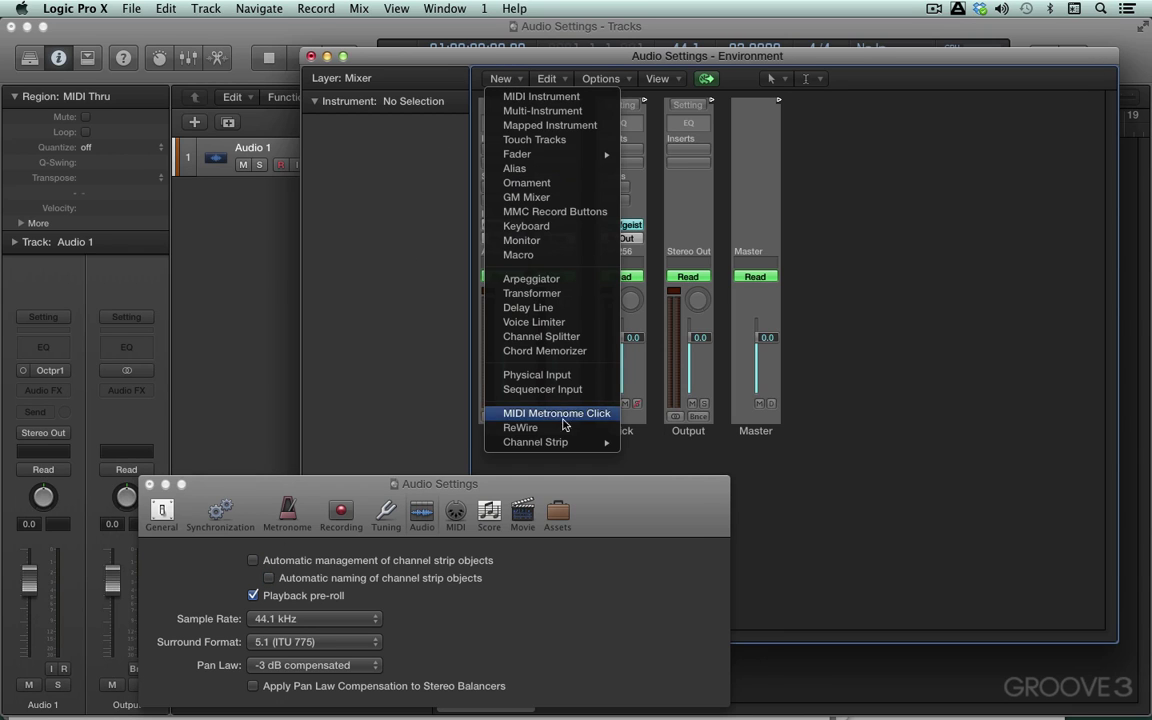
{"action": "mouse_move", "coordinate": [566, 443]}
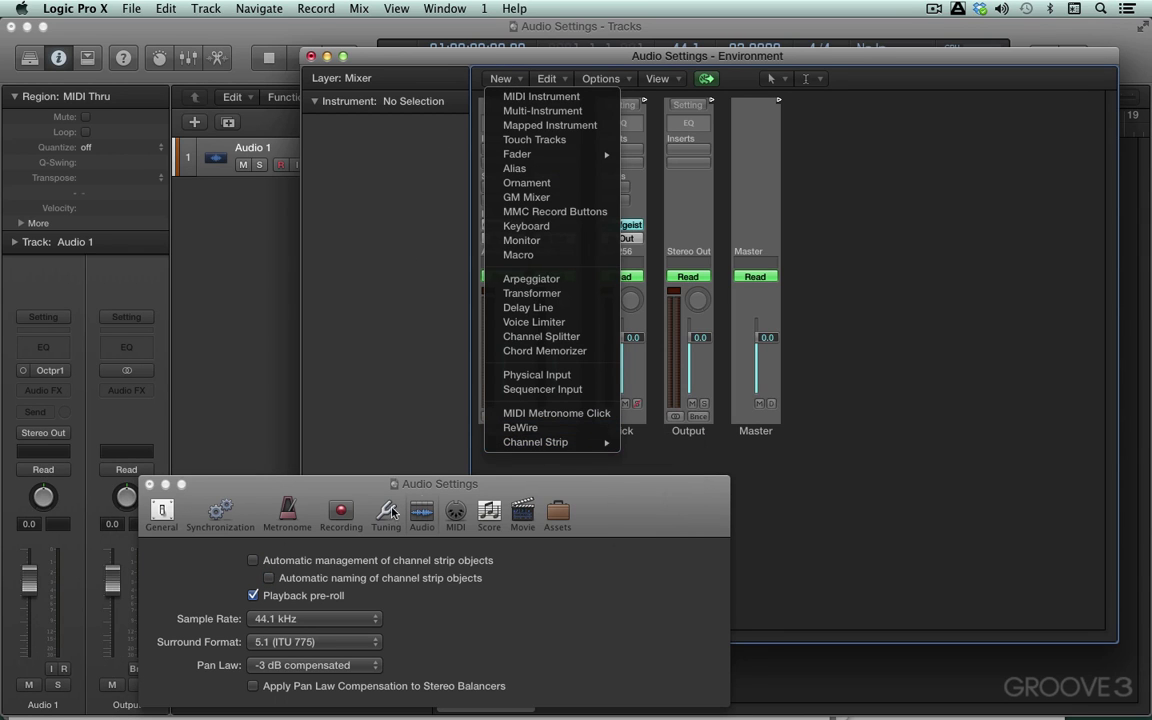
{"action": "left_click", "coordinate": [197, 568]}
{"action": "left_click", "coordinate": [253, 560]}
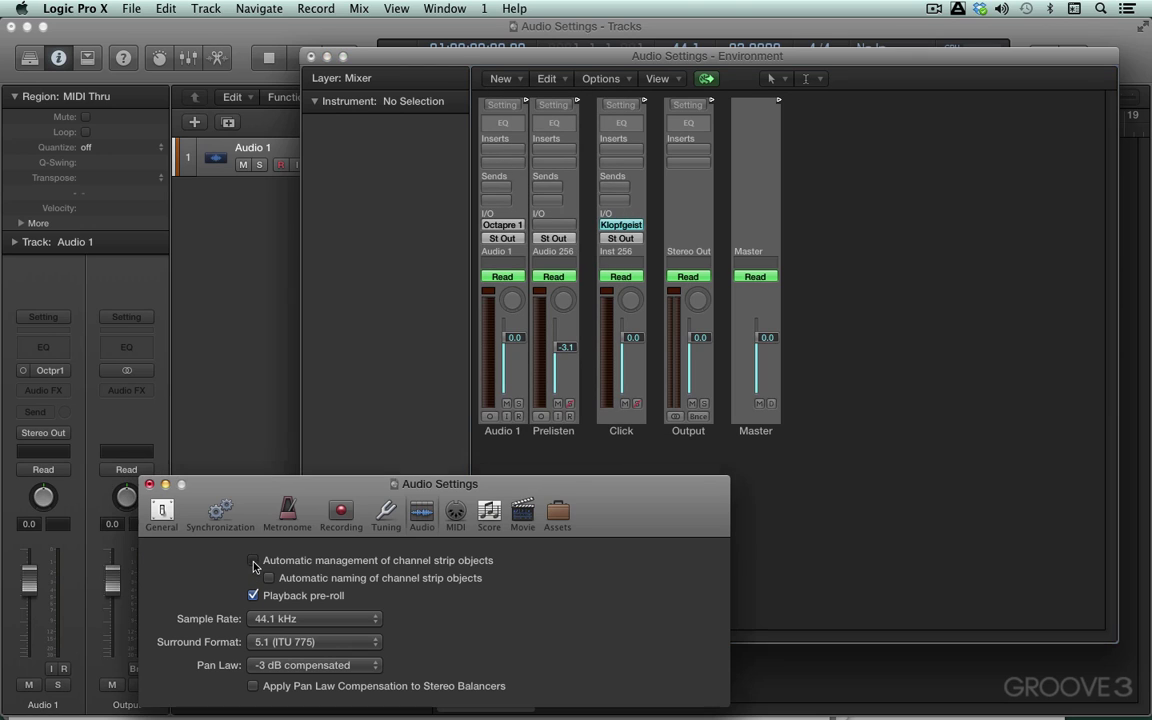
{"action": "left_click", "coordinate": [269, 578]}
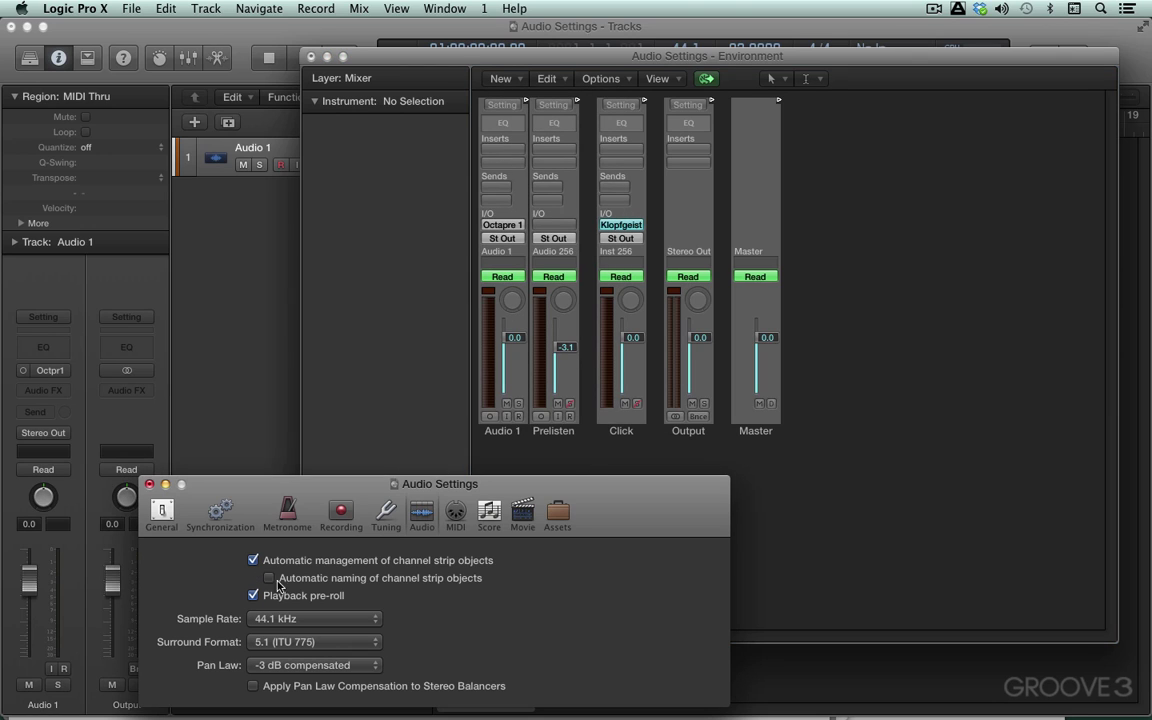
{"action": "left_click", "coordinate": [148, 484]}
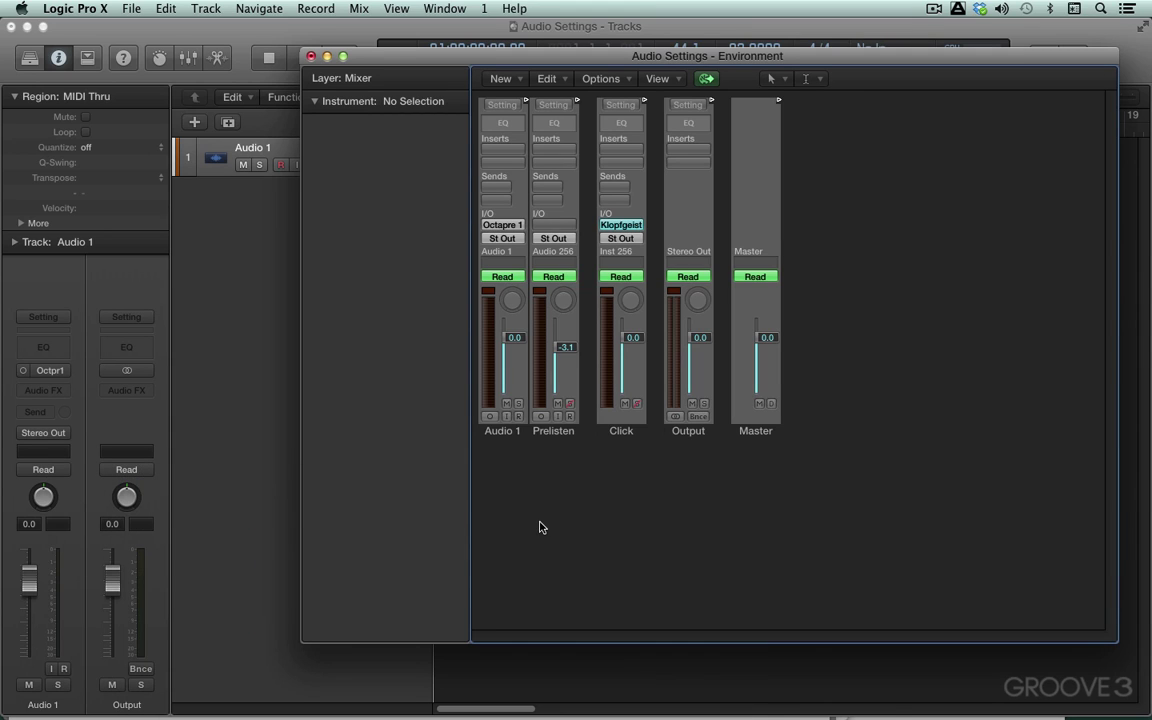
{"action": "left_click", "coordinate": [512, 78]}
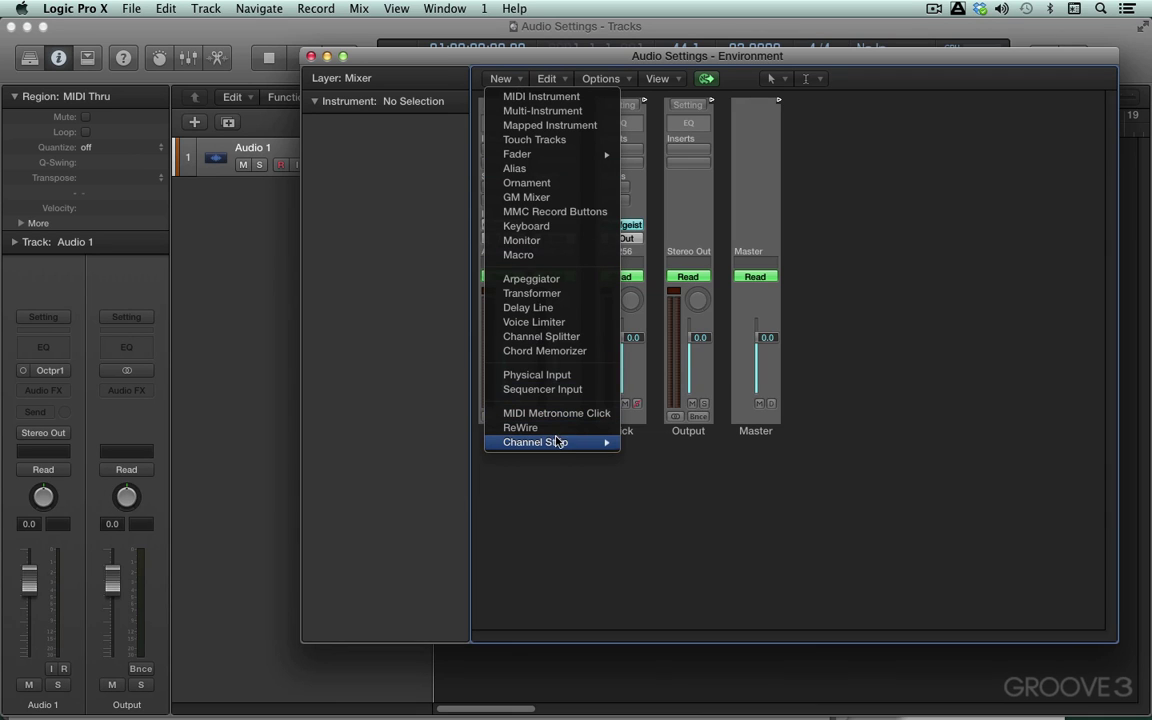
Create a new Input channel strip object and set its Inspector channel to Input 10 (Spare)
{"action": "mouse_move", "coordinate": [599, 442]}
{"action": "left_click", "coordinate": [666, 502]}
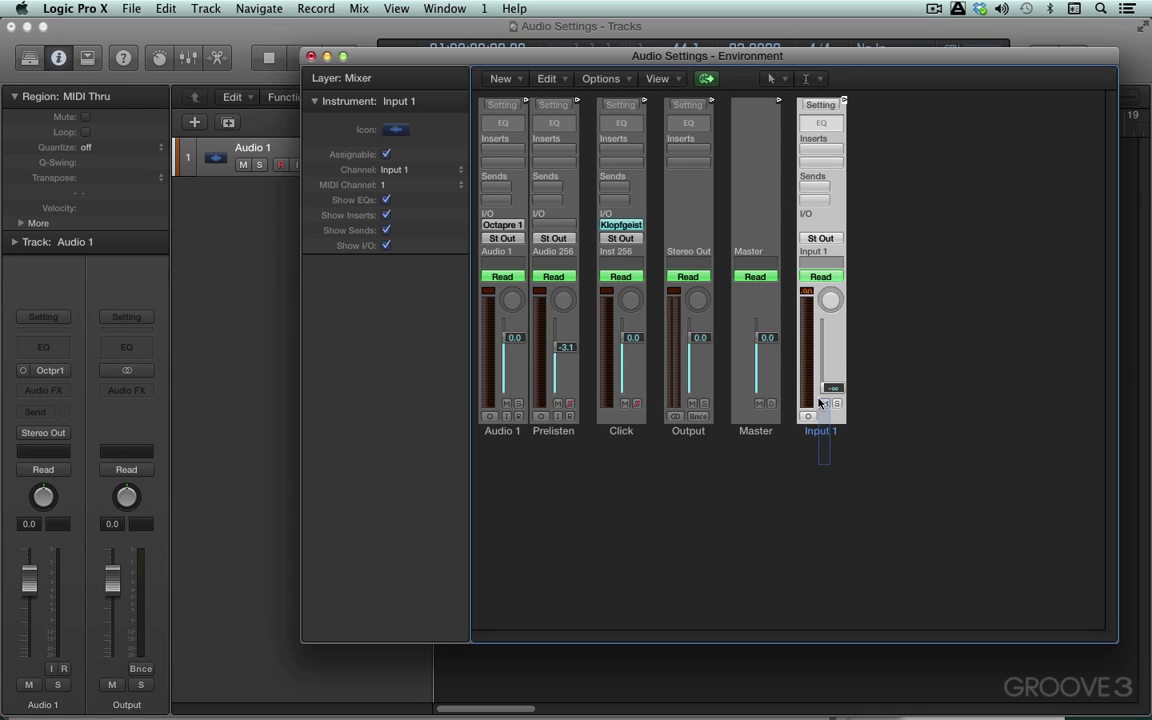
{"action": "left_click", "coordinate": [459, 172]}
{"action": "mouse_move", "coordinate": [432, 226]}
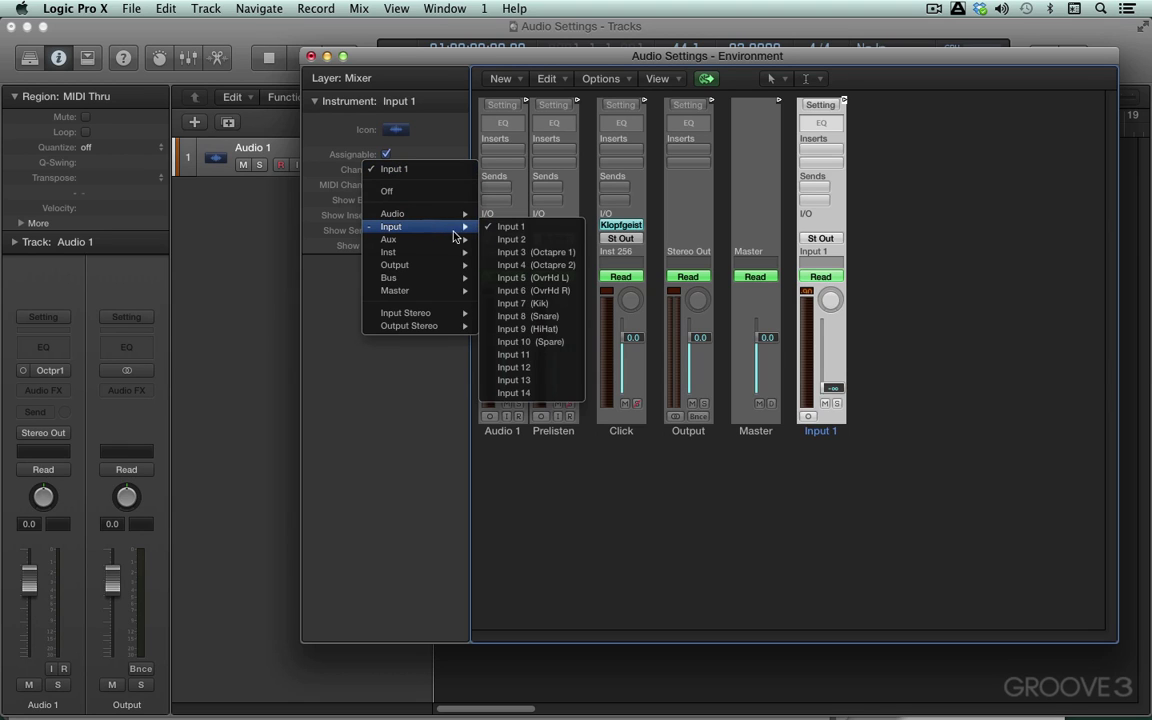
{"action": "left_click", "coordinate": [531, 343]}
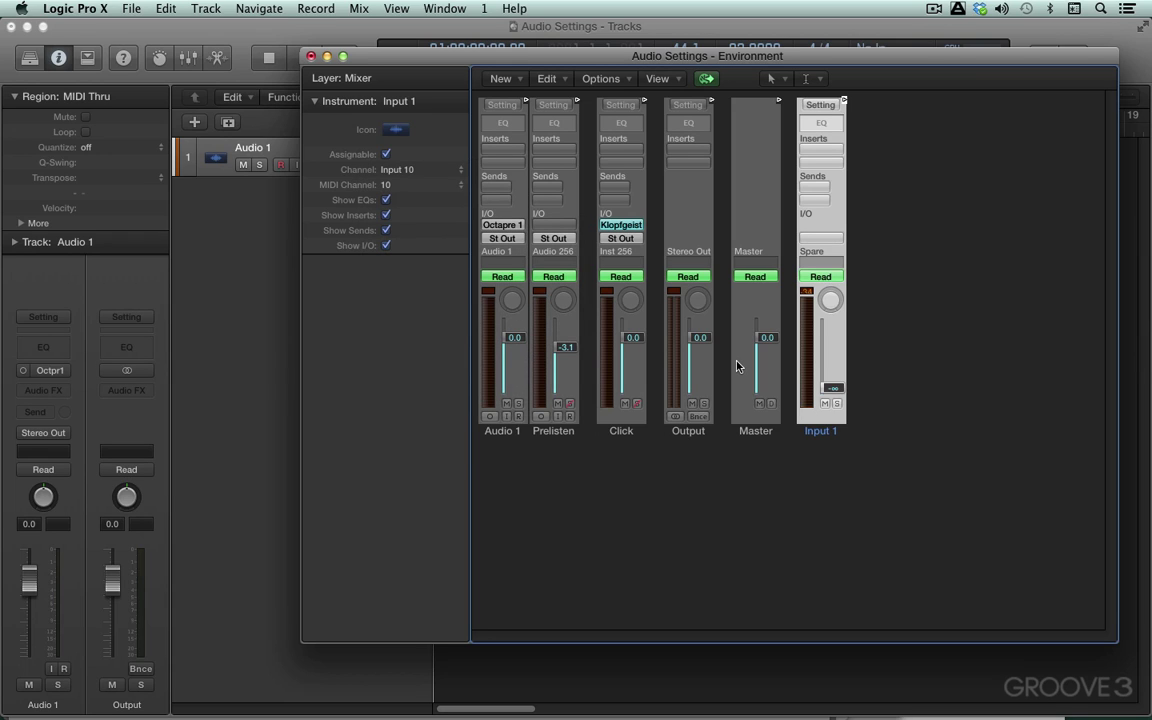
Nudge the input strip's fader up and back to -∞, then name the strip Input 10
{"action": "left_click_drag", "start_coordinate": [821, 387], "coordinate": [821, 350]}
{"action": "left_click_drag", "start_coordinate": [811, 360], "coordinate": [818, 511]}
{"action": "double_click", "coordinate": [431, 101]}
{"action": "key", "text": "Return"}
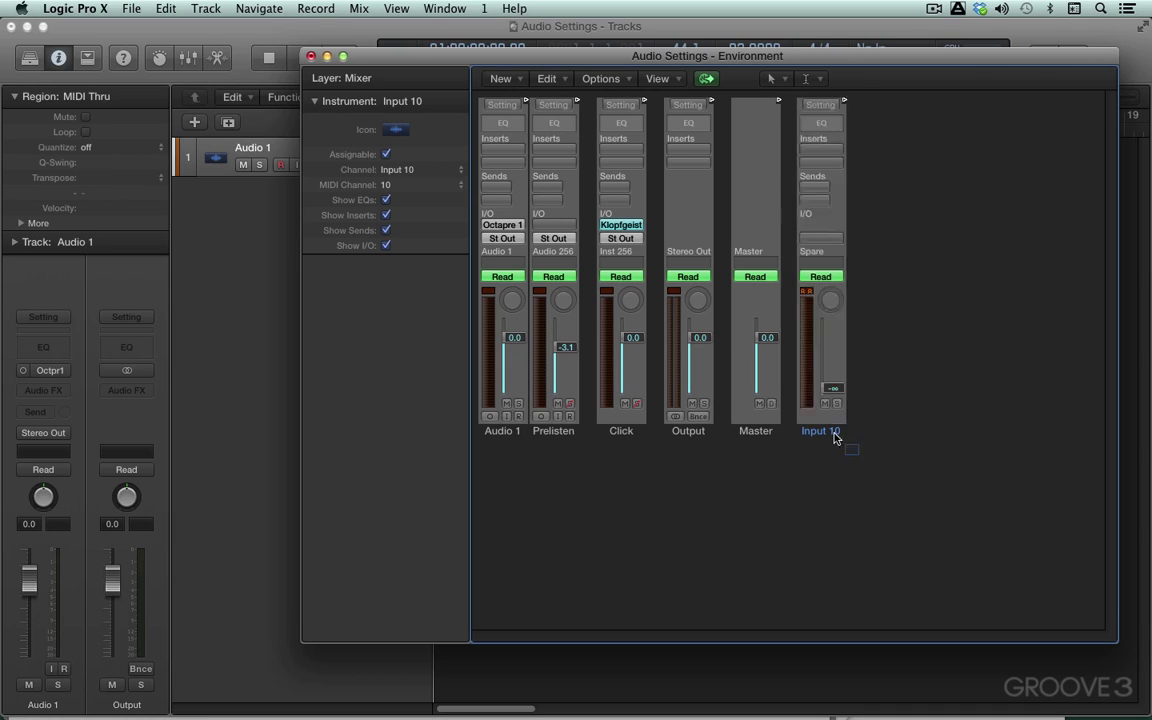
Delete Input 10, close the Environment, and create an auxiliary channel strip (In1-2) in the Mixer
{"action": "key", "text": "Delete"}
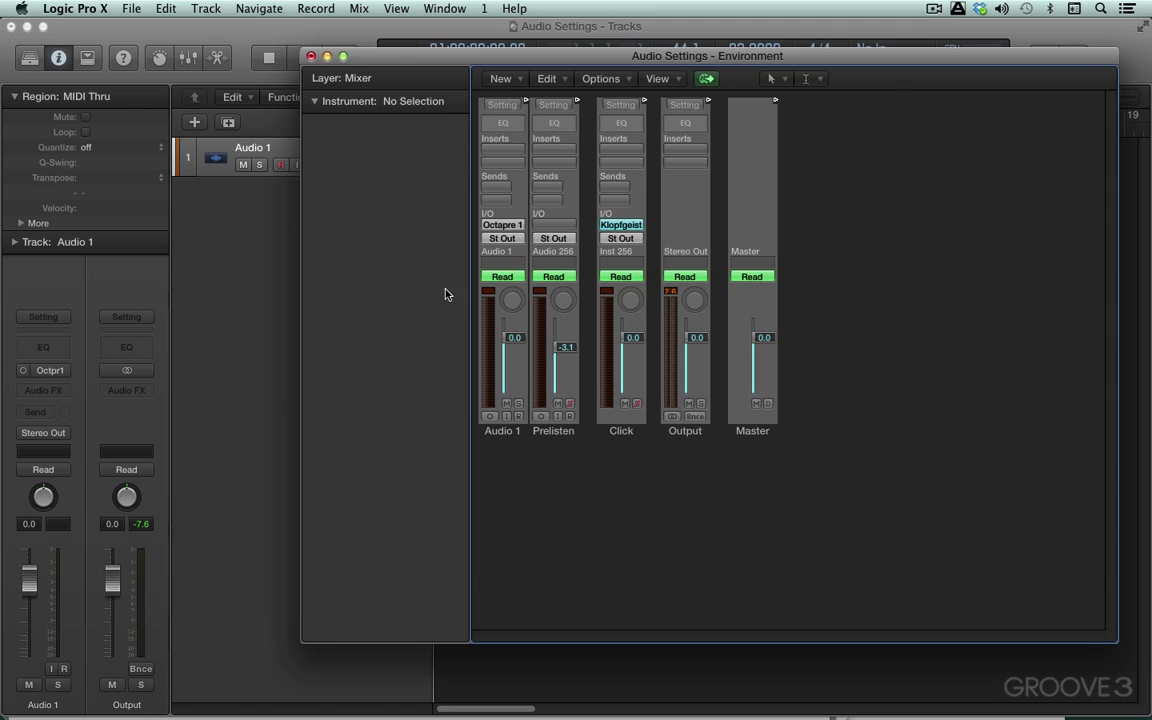
{"action": "key", "text": "super+w"}
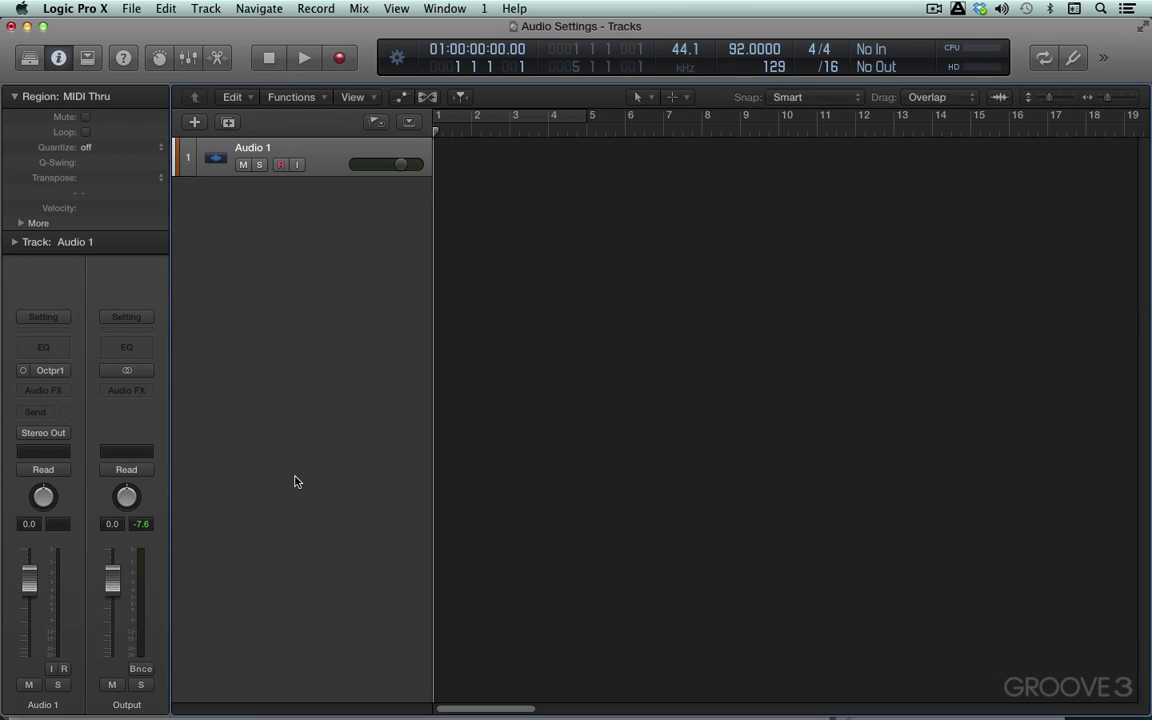
{"action": "key", "text": "x"}
{"action": "left_click", "coordinate": [294, 312]}
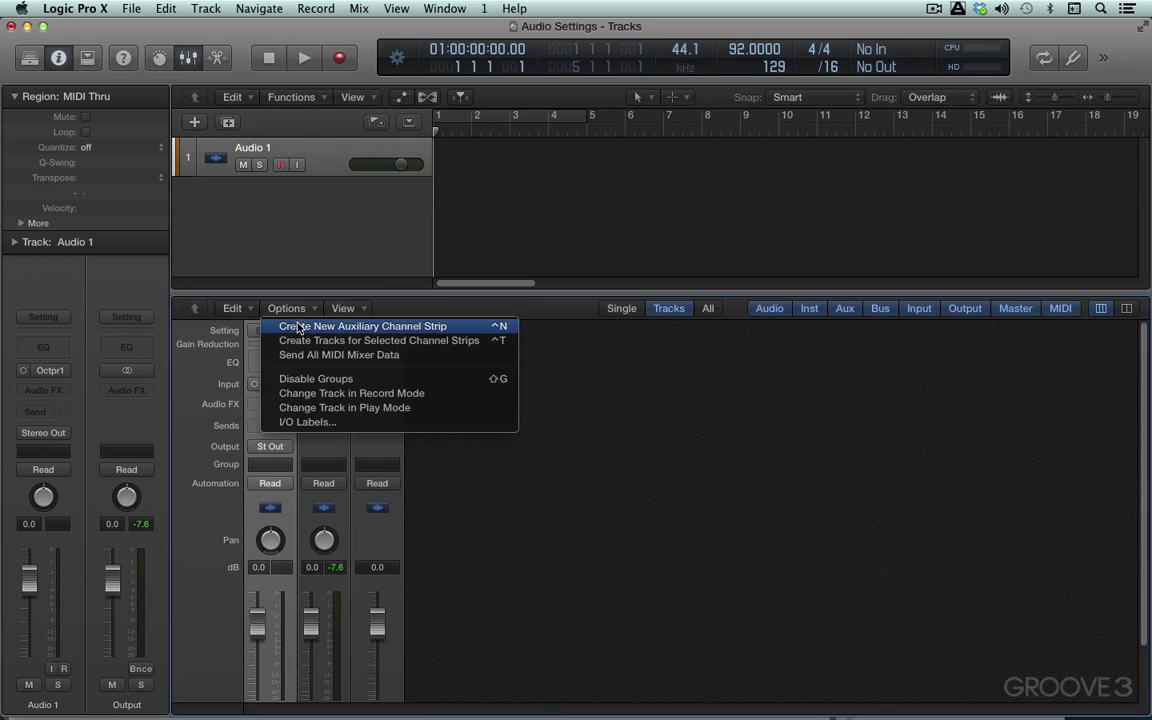
{"action": "left_click", "coordinate": [300, 328]}
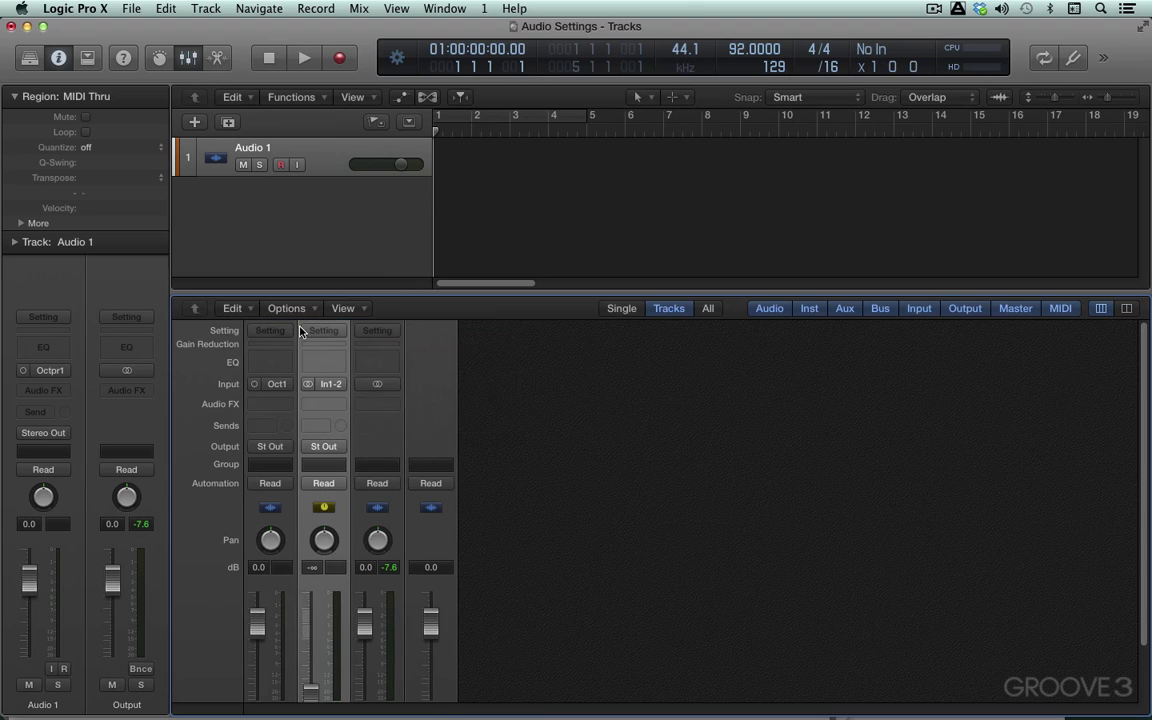
Set the Aux 1 strip's input to Input 10 (Spare)
{"action": "scroll", "coordinate": [514, 547], "scroll_direction": "down", "scroll_amount": 3}
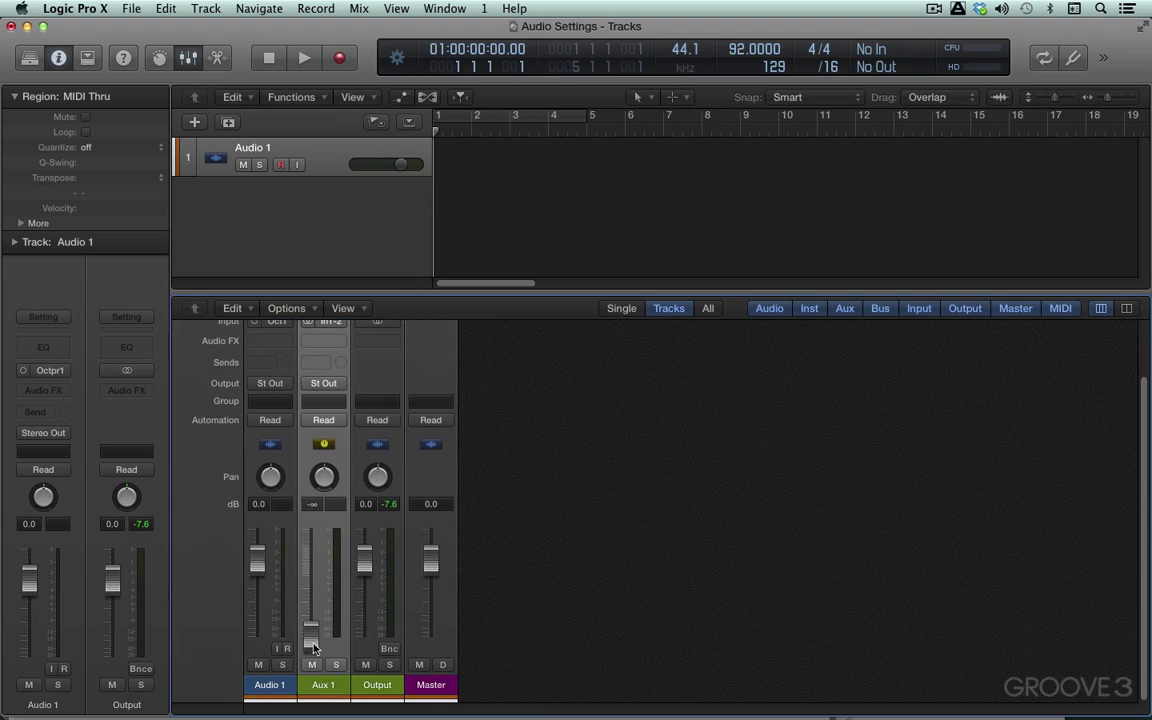
{"action": "scroll", "coordinate": [483, 548], "scroll_direction": "up", "scroll_amount": 3}
{"action": "scroll", "coordinate": [292, 350], "scroll_direction": "down", "scroll_amount": 3}
{"action": "scroll", "coordinate": [300, 365], "scroll_direction": "up", "scroll_amount": 3}
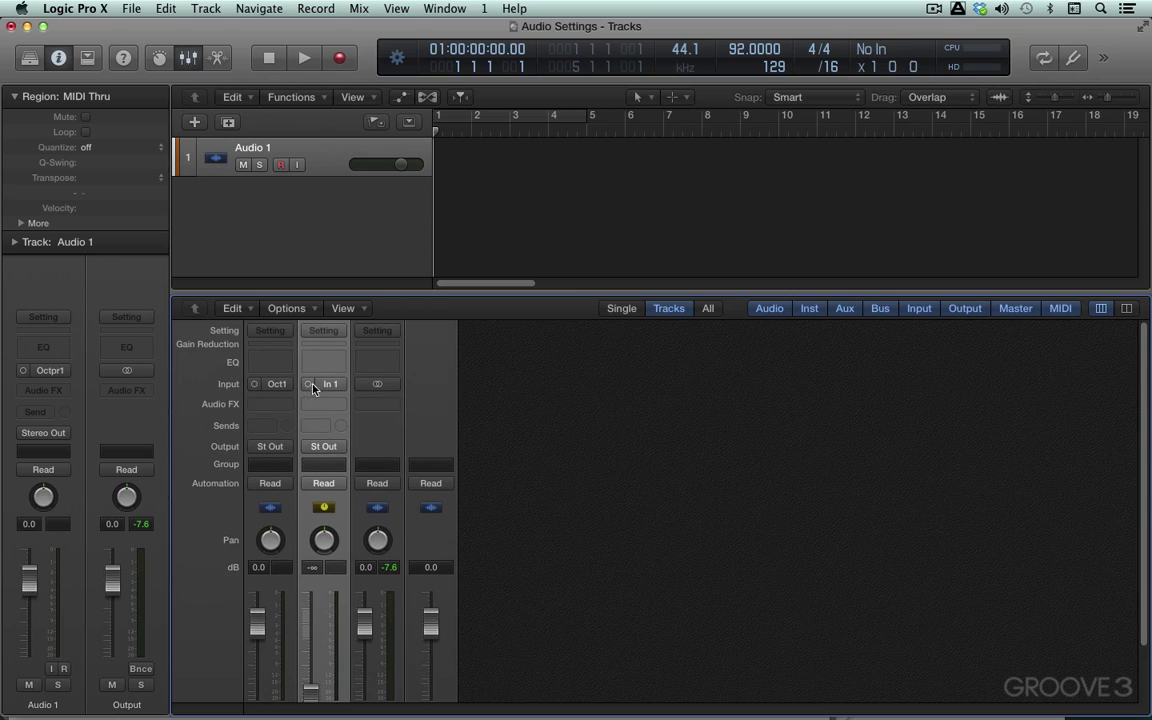
{"action": "left_click", "coordinate": [328, 385]}
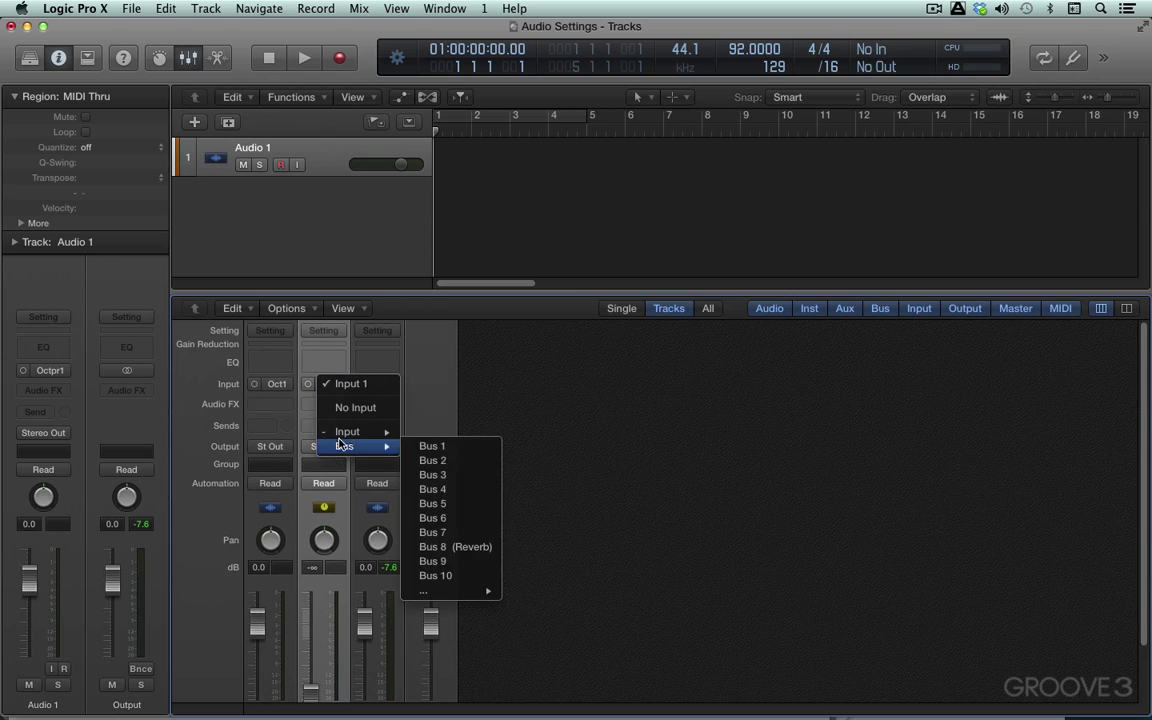
{"action": "mouse_move", "coordinate": [350, 432]}
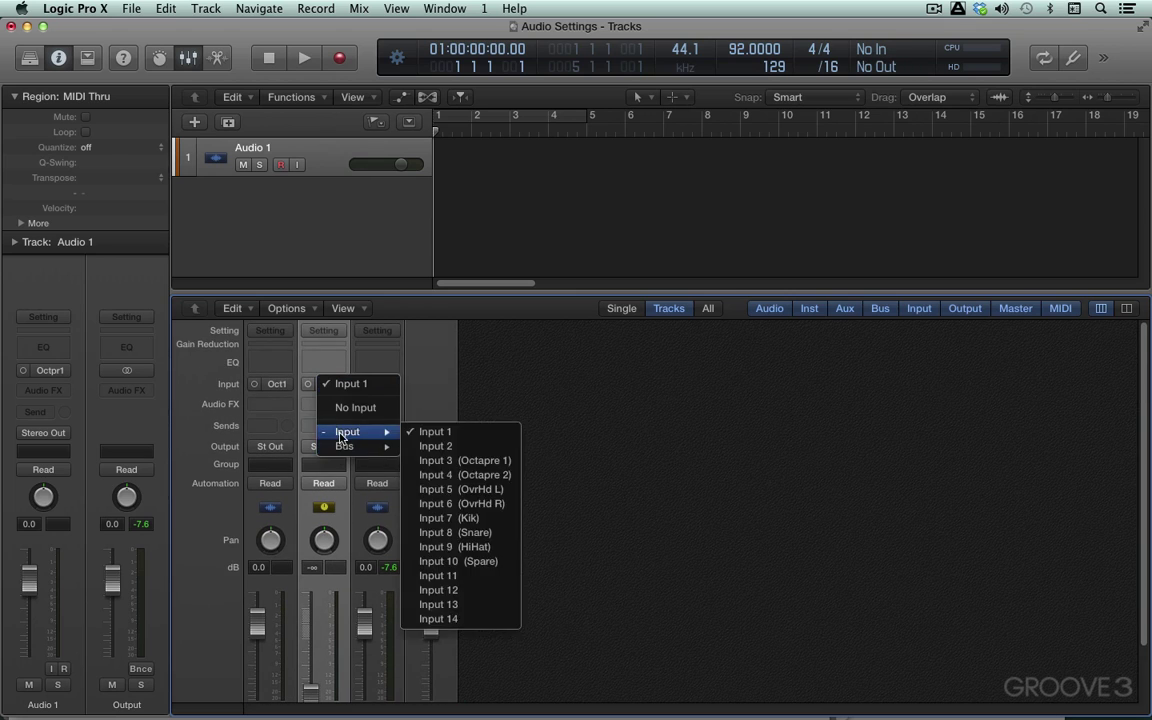
{"action": "left_click", "coordinate": [468, 561]}
Raise Aux 1's fader briefly, then return it to -∞
{"action": "scroll", "coordinate": [584, 529], "scroll_direction": "down", "scroll_amount": 2}
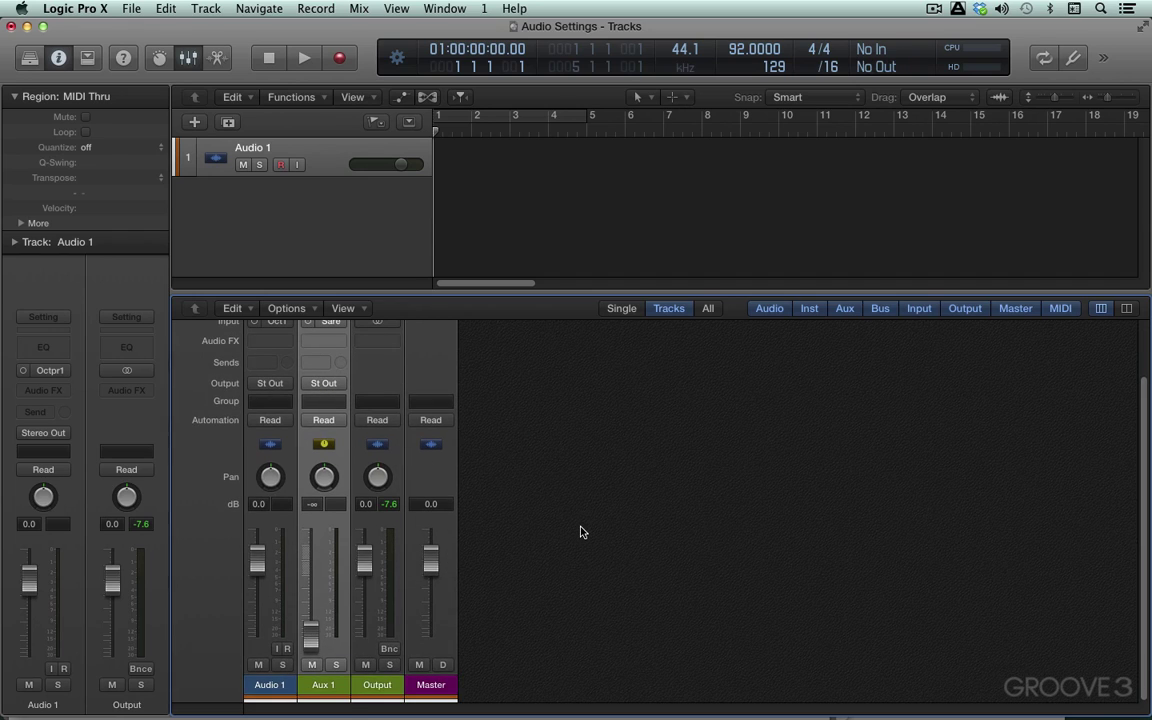
{"action": "left_click_drag", "start_coordinate": [311, 632], "coordinate": [311, 571]}
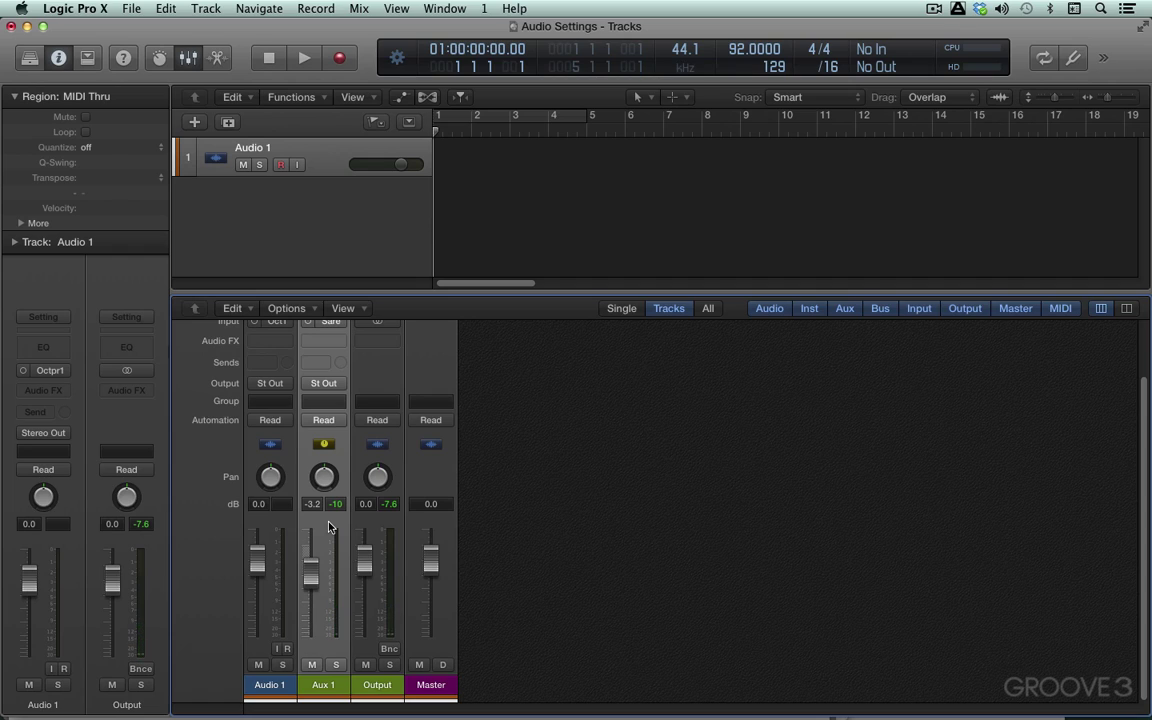
{"action": "left_click_drag", "start_coordinate": [311, 568], "coordinate": [311, 633]}
{"action": "key", "text": "super+0"}
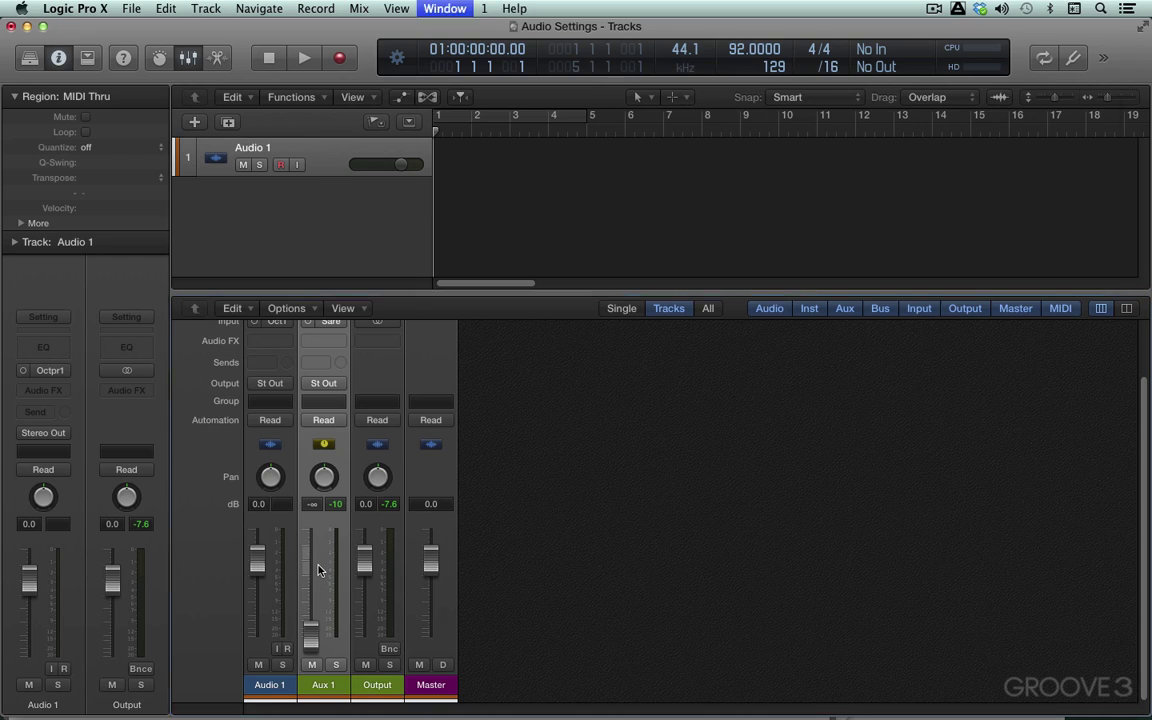
Move the Output and Aux 1 strips to the right, then delete the Aux 1 strip
{"action": "left_click", "coordinate": [688, 459]}
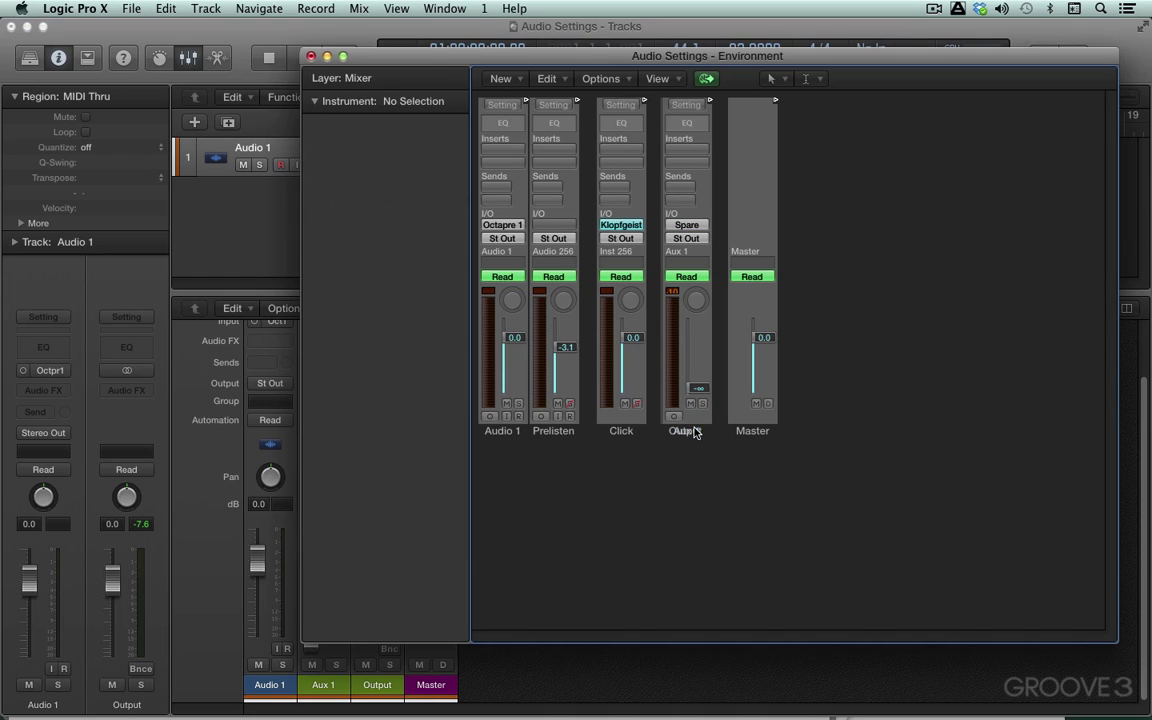
{"action": "left_click_drag", "start_coordinate": [697, 432], "coordinate": [820, 432]}
{"action": "left_click_drag", "start_coordinate": [689, 432], "coordinate": [896, 434]}
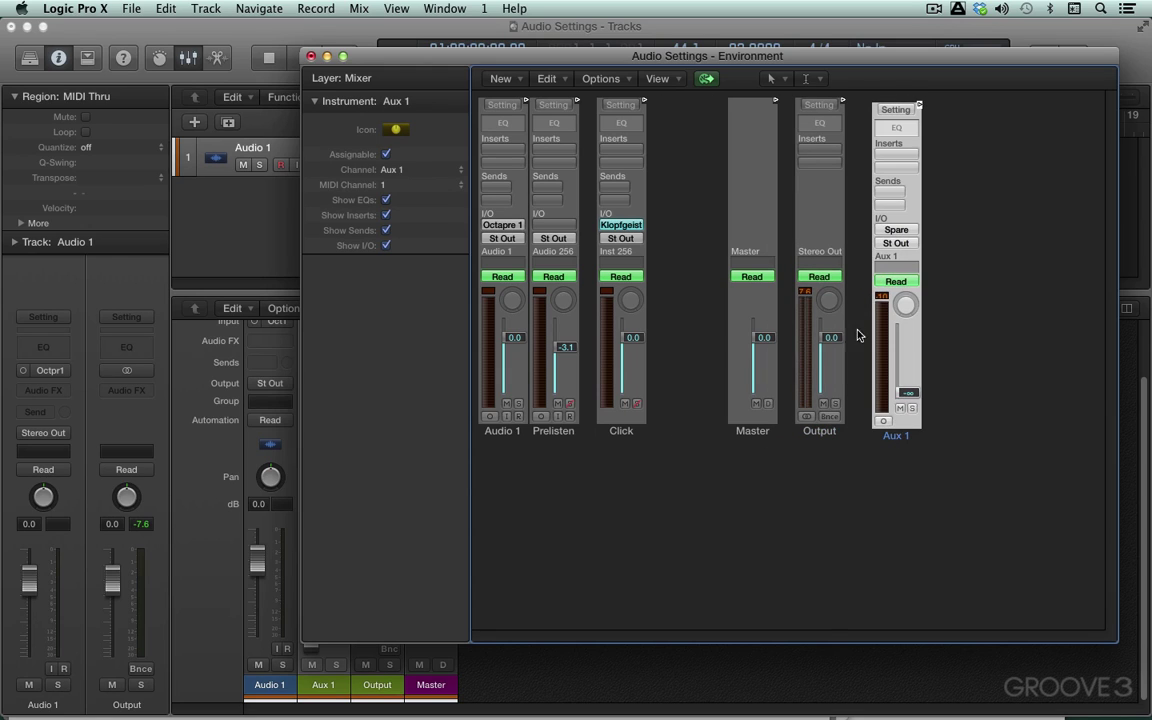
{"action": "left_click", "coordinate": [897, 230]}
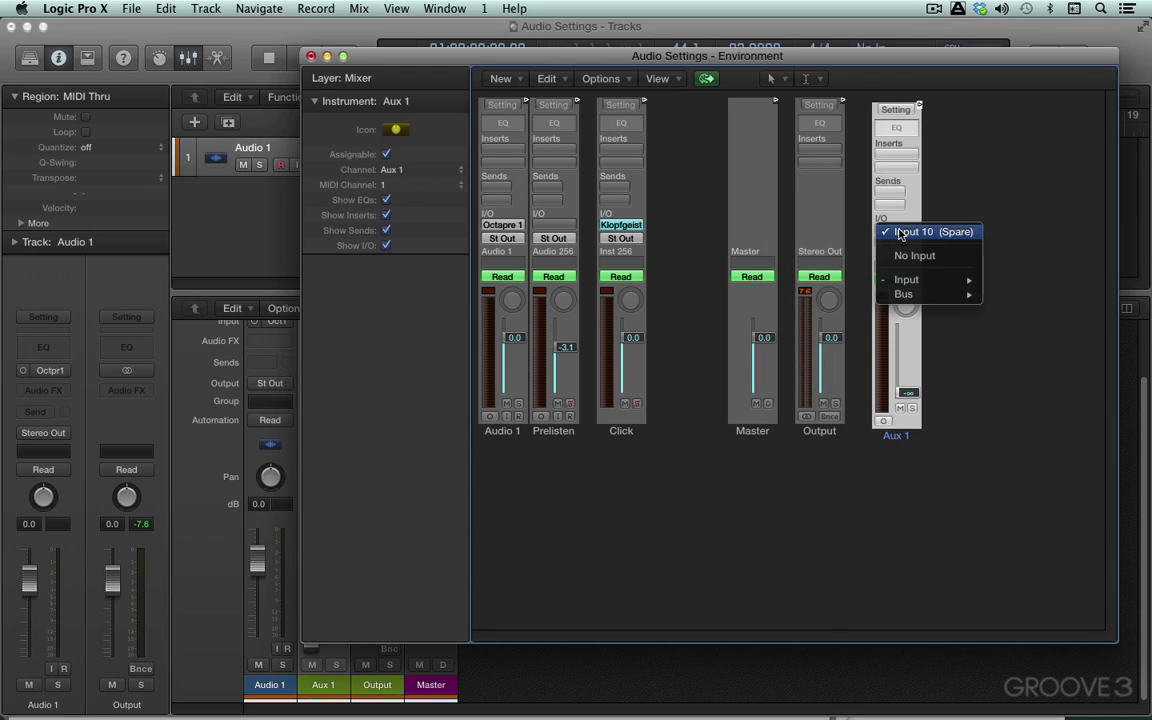
{"action": "left_click", "coordinate": [983, 208]}
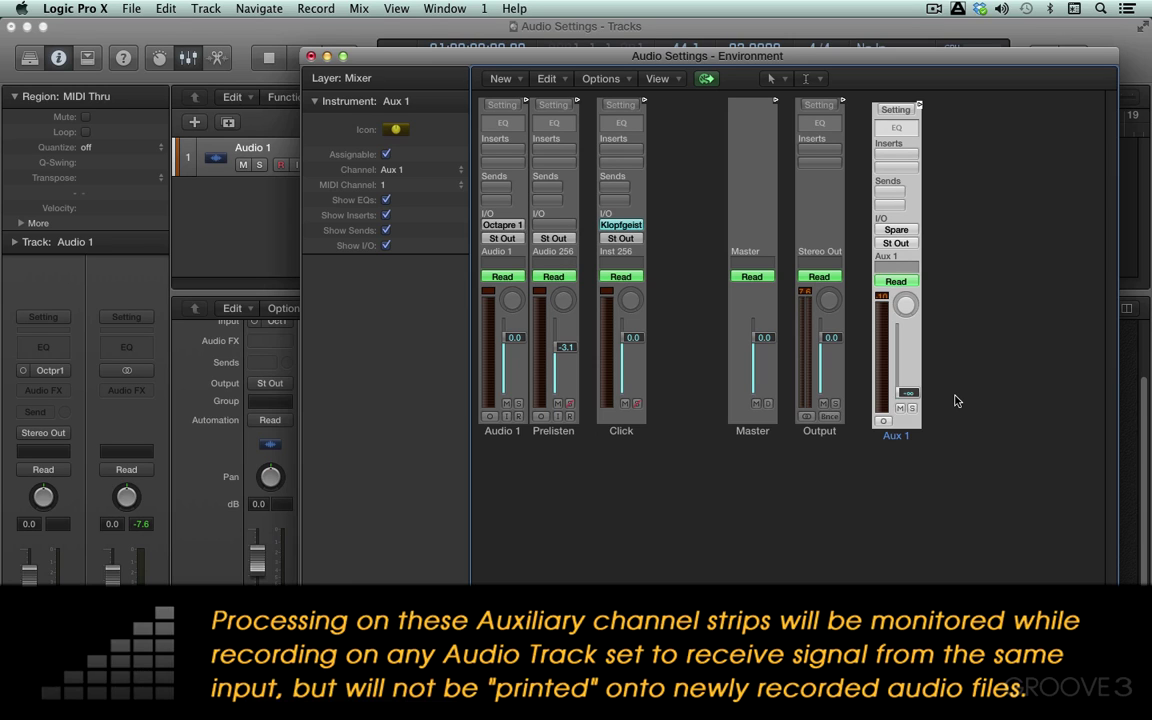
{"action": "left_click_drag", "start_coordinate": [897, 481], "coordinate": [910, 400]}
{"action": "key", "text": "BackSpace"}
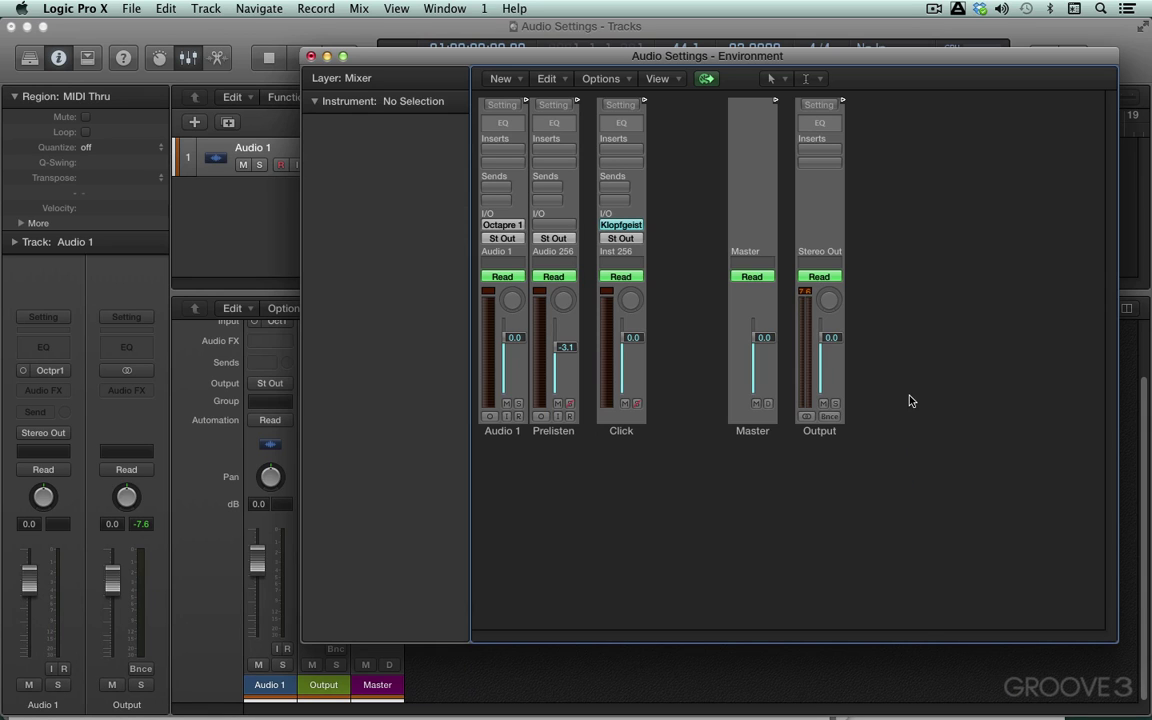
Close the Environment and set Audio 1's Mixer input slot to Input 10 (Spare)
{"action": "left_click", "coordinate": [311, 57]}
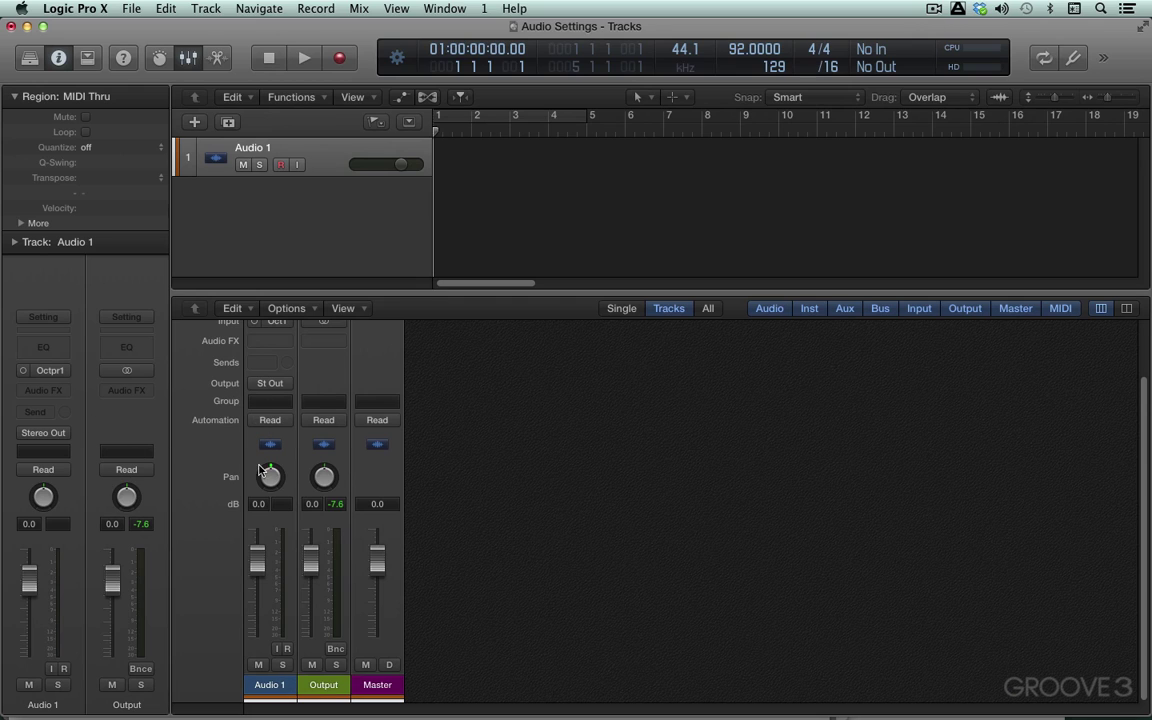
{"action": "scroll", "coordinate": [262, 430], "scroll_direction": "up", "scroll_amount": 3}
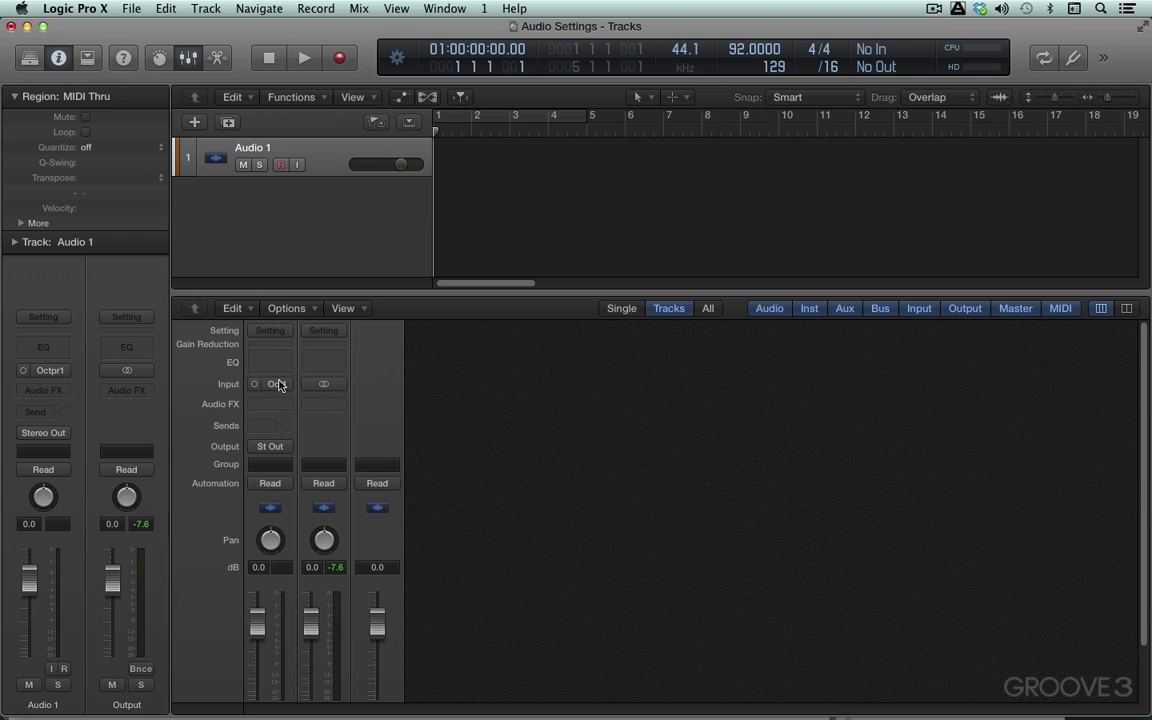
{"action": "left_click", "coordinate": [262, 384]}
{"action": "mouse_move", "coordinate": [292, 437]}
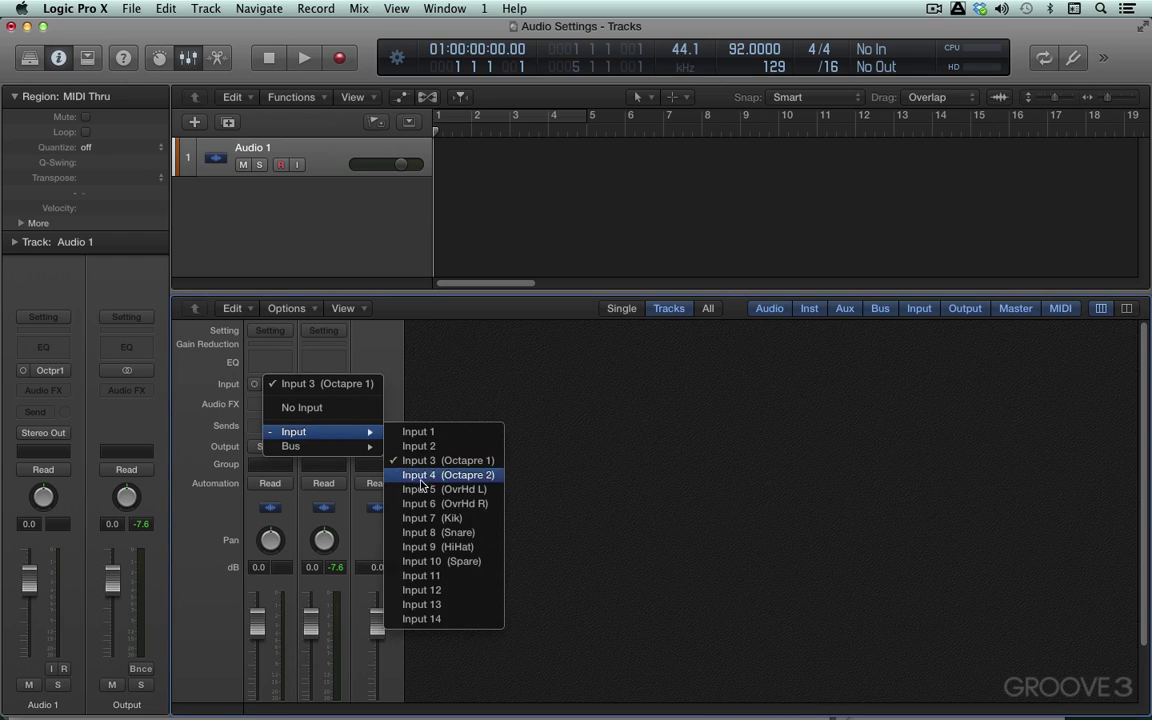
{"action": "left_click", "coordinate": [450, 567]}
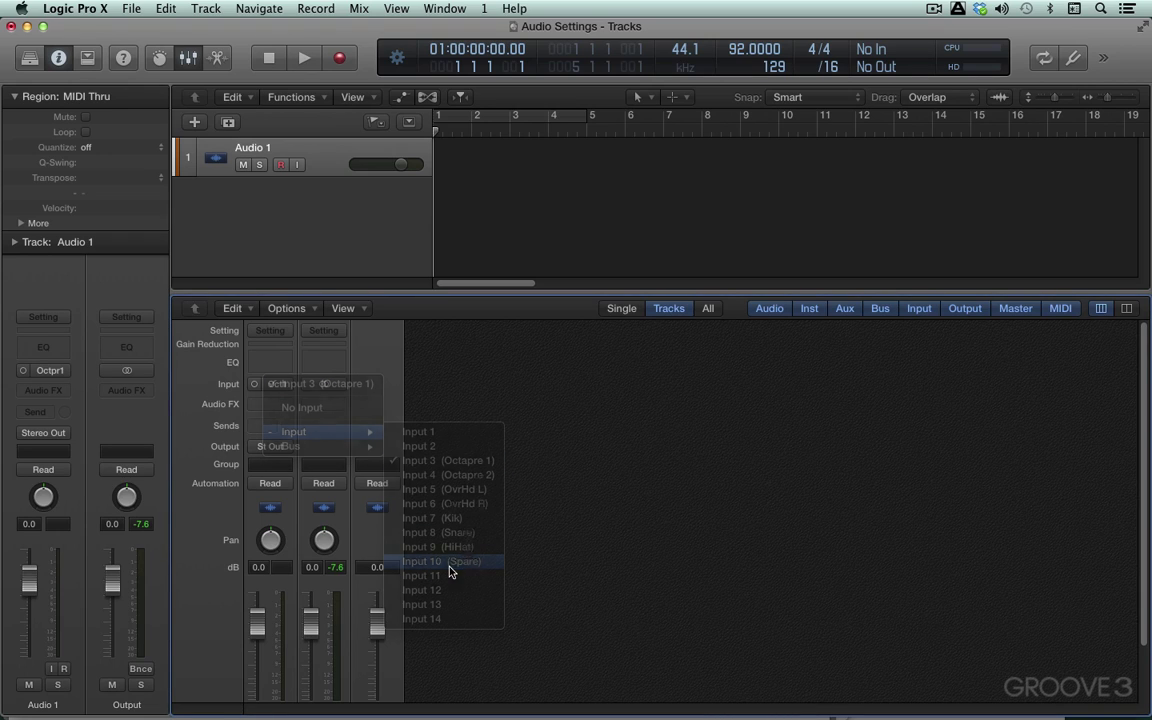
{"action": "scroll", "coordinate": [558, 535], "scroll_direction": "down", "scroll_amount": 3}
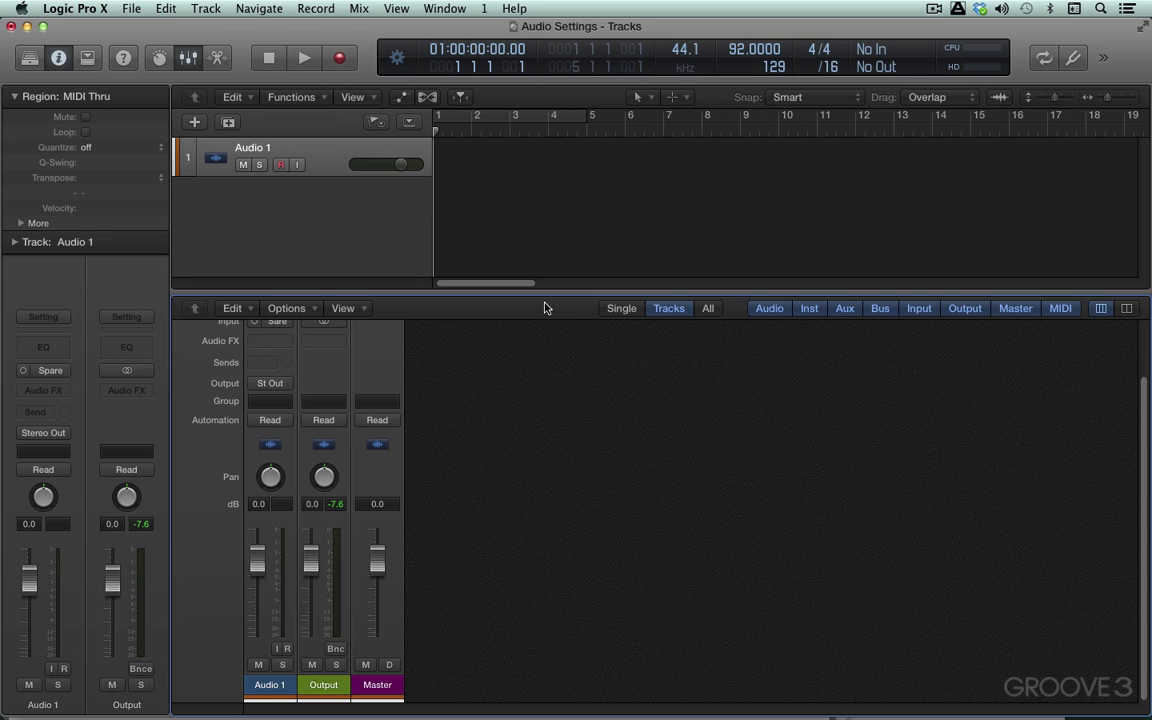
{"action": "left_click", "coordinate": [440, 8]}
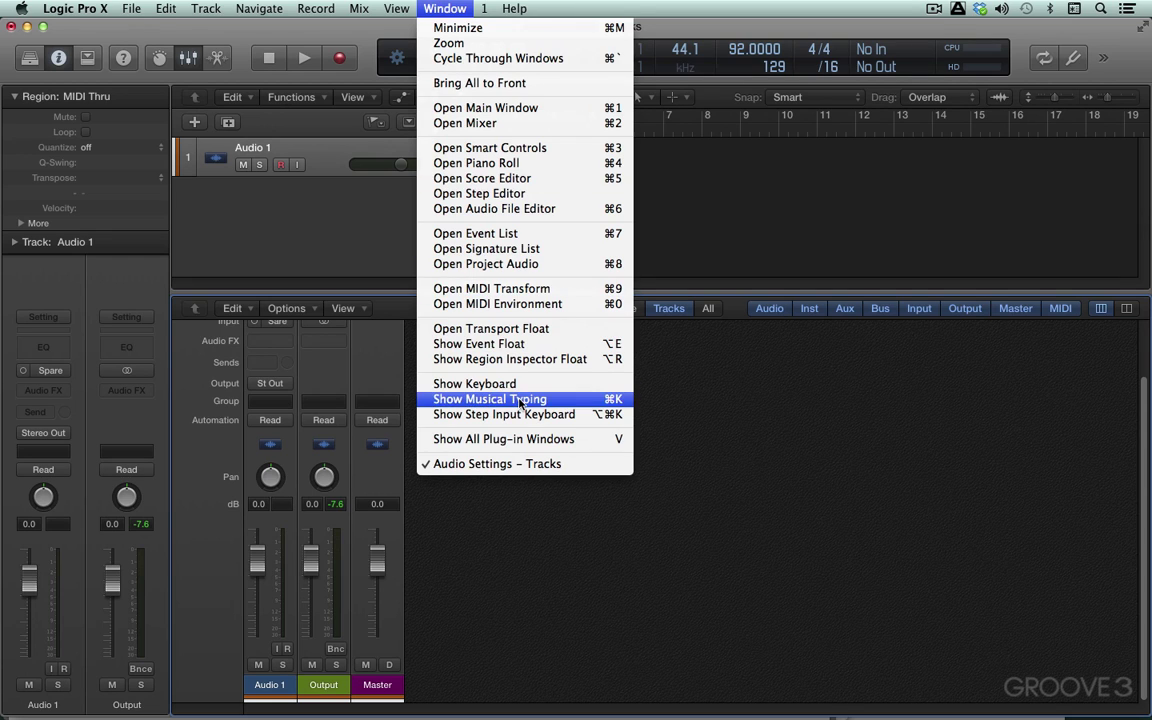
{"action": "left_click", "coordinate": [522, 303]}
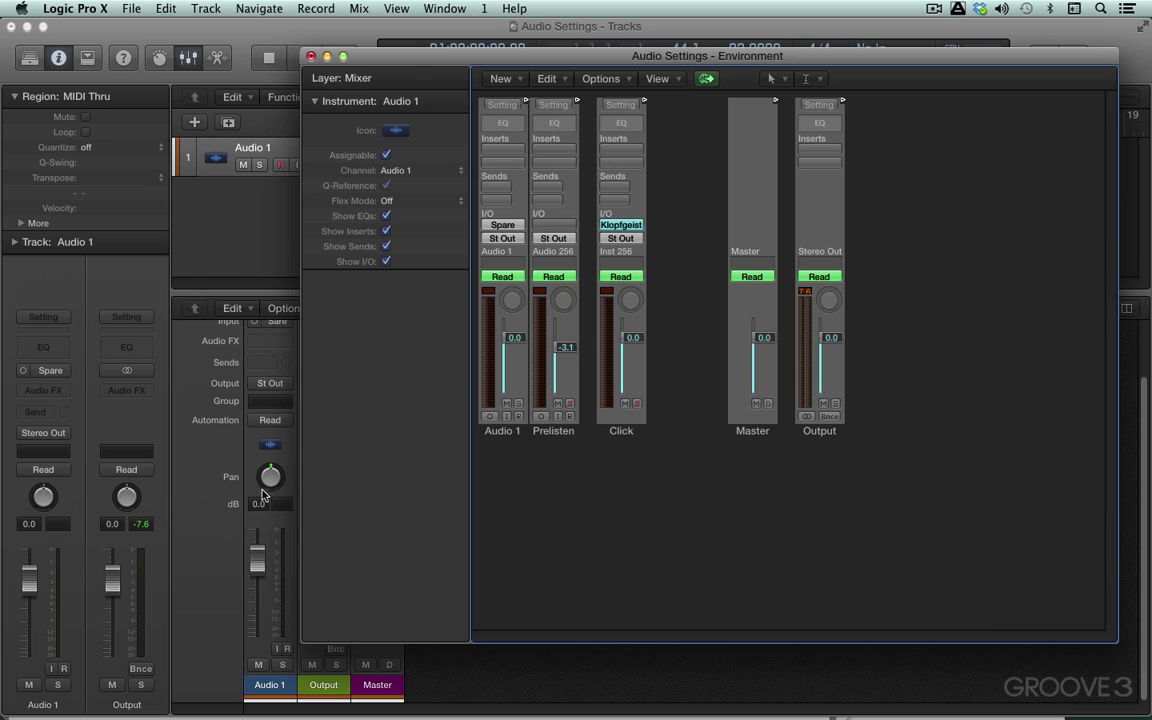
{"action": "left_click", "coordinate": [497, 396]}
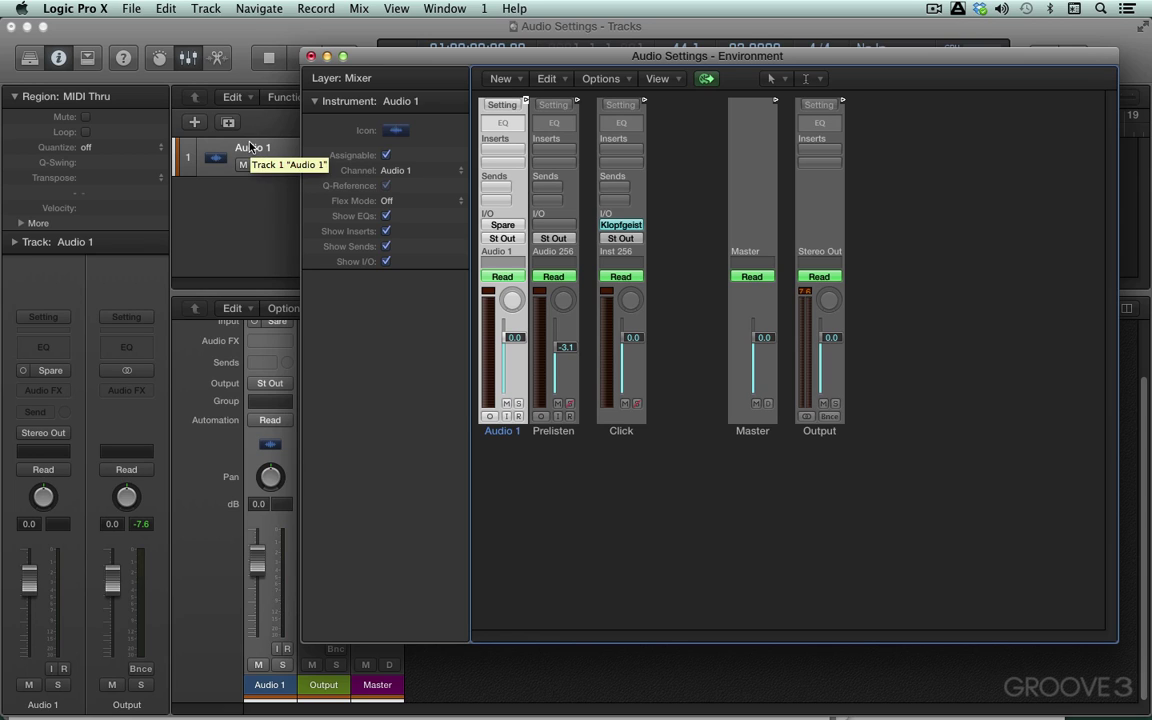
{"action": "left_click", "coordinate": [387, 156]}
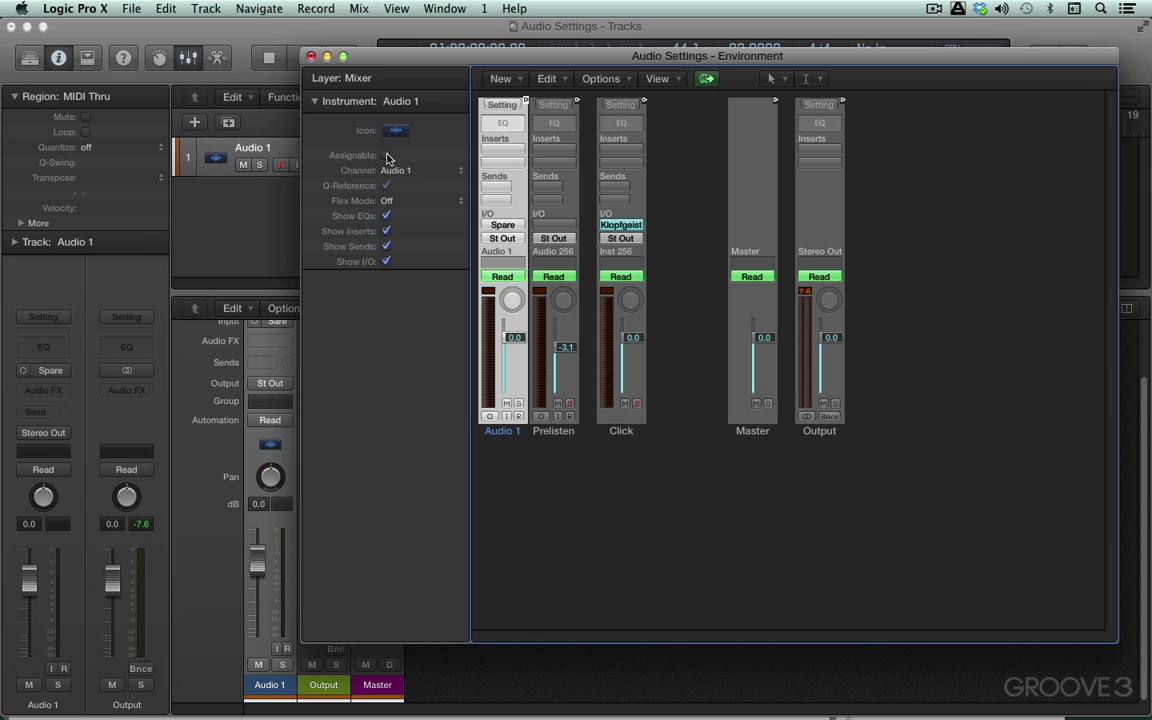
{"action": "left_click", "coordinate": [387, 156]}
{"action": "key", "text": "super+w"}
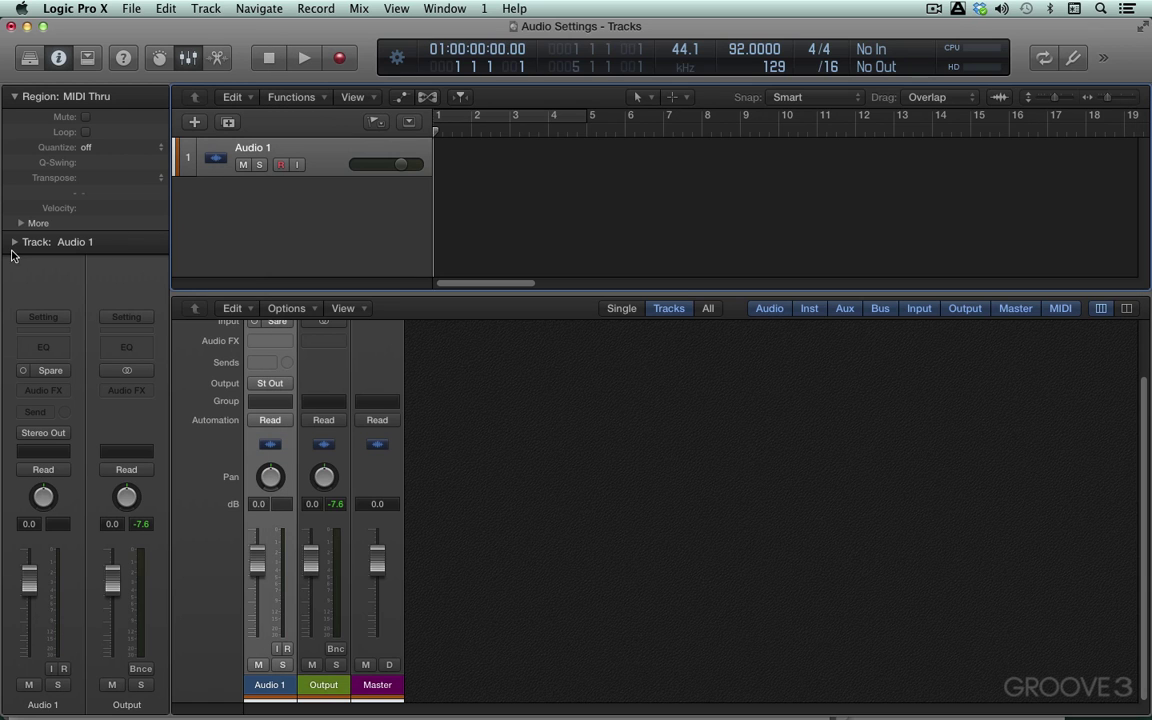
Expand the Audio 1 track settings and review its channel list in the Environment, leaving it unchanged
{"action": "left_click", "coordinate": [14, 242]}
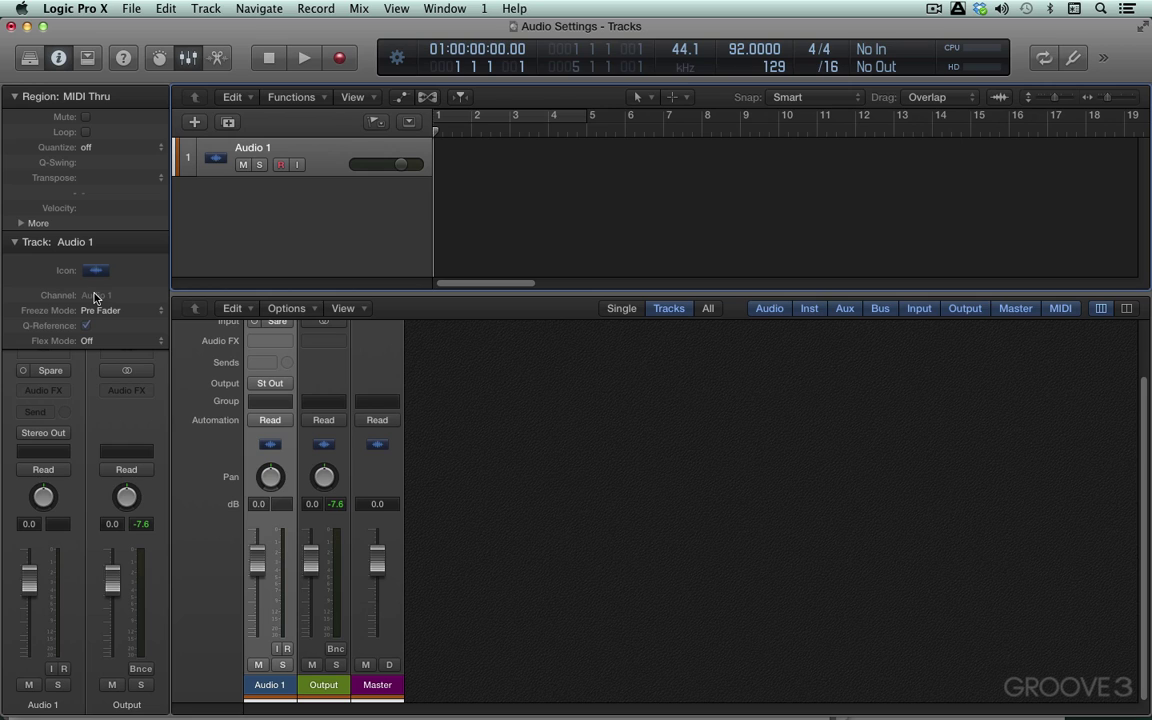
{"action": "double_click", "coordinate": [127, 296]}
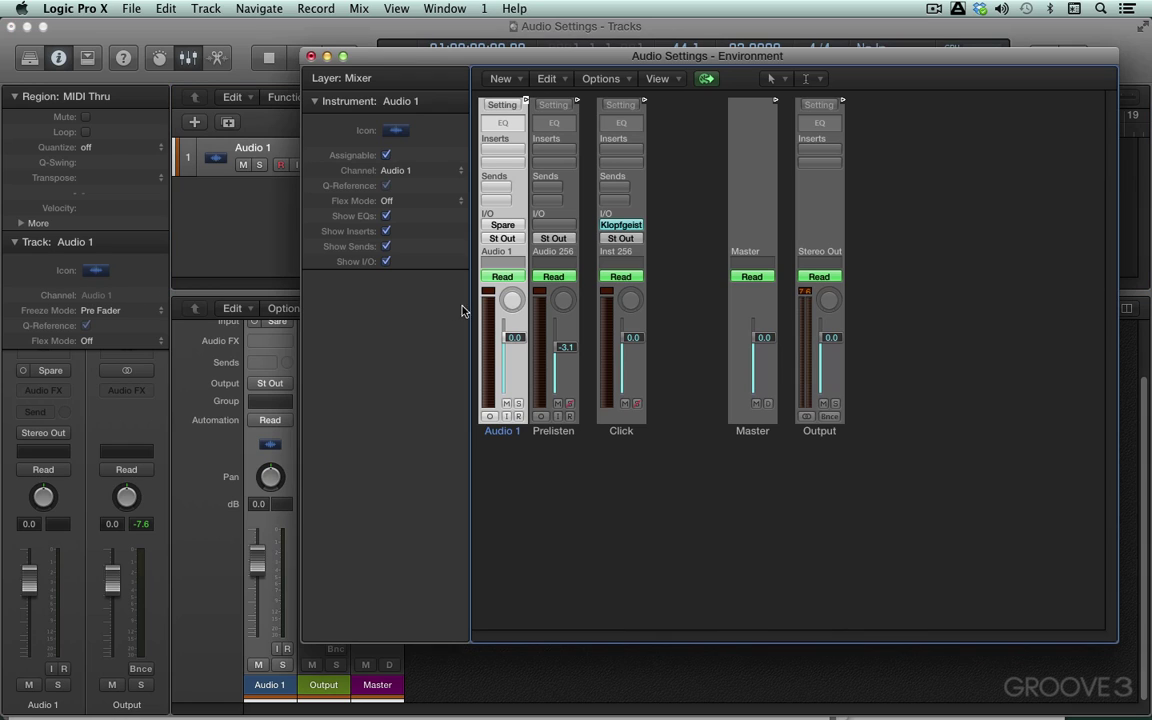
{"action": "left_click", "coordinate": [458, 172]}
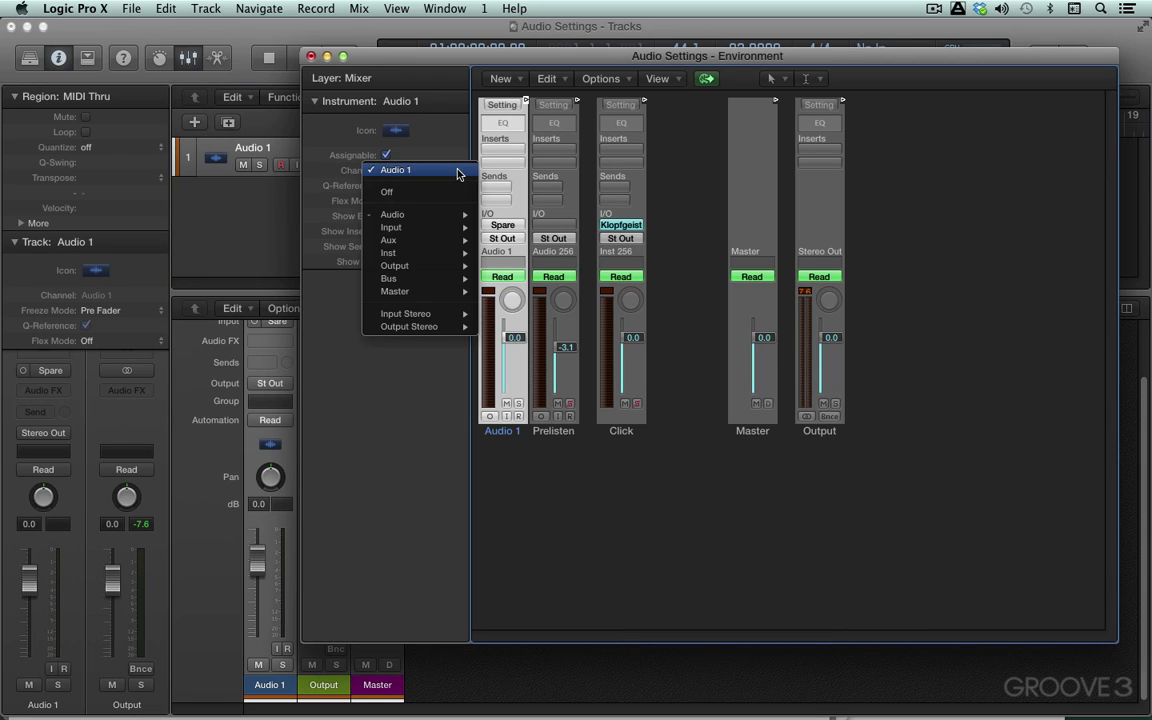
{"action": "mouse_move", "coordinate": [436, 215]}
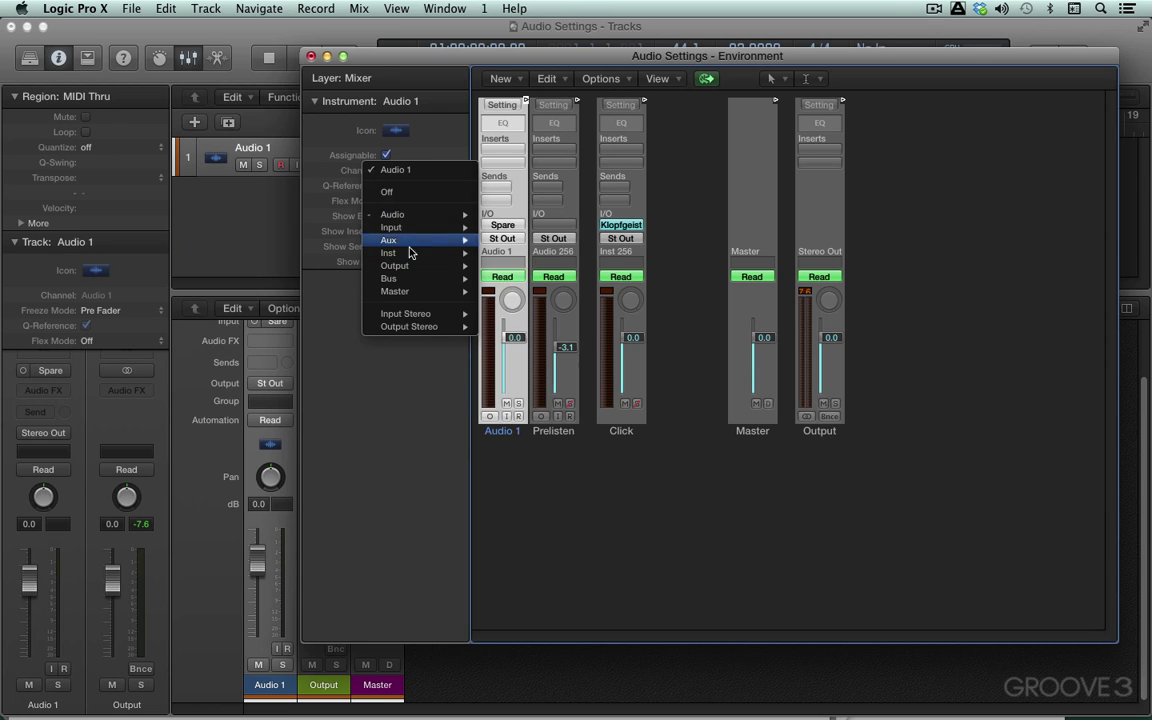
{"action": "left_click", "coordinate": [381, 391]}
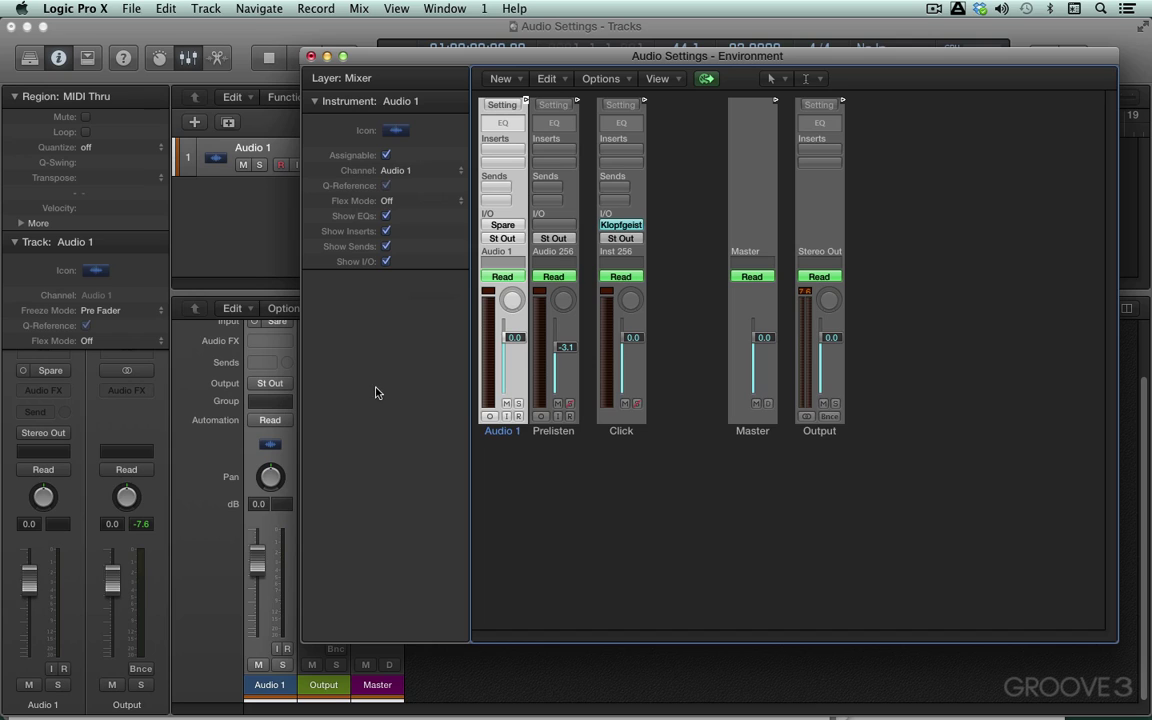
Hide and reshow the EQ section on the strips, then close the Environment window
{"action": "left_click", "coordinate": [385, 216]}
{"action": "left_click", "coordinate": [385, 216]}
{"action": "key", "text": "super+w"}
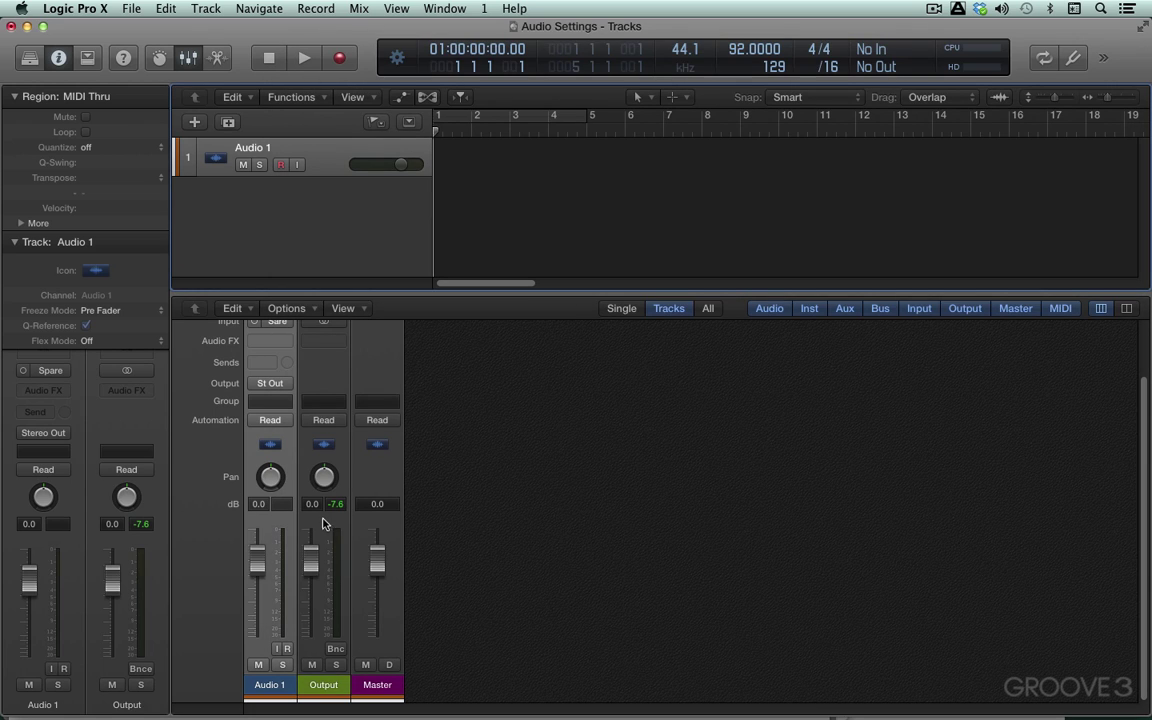